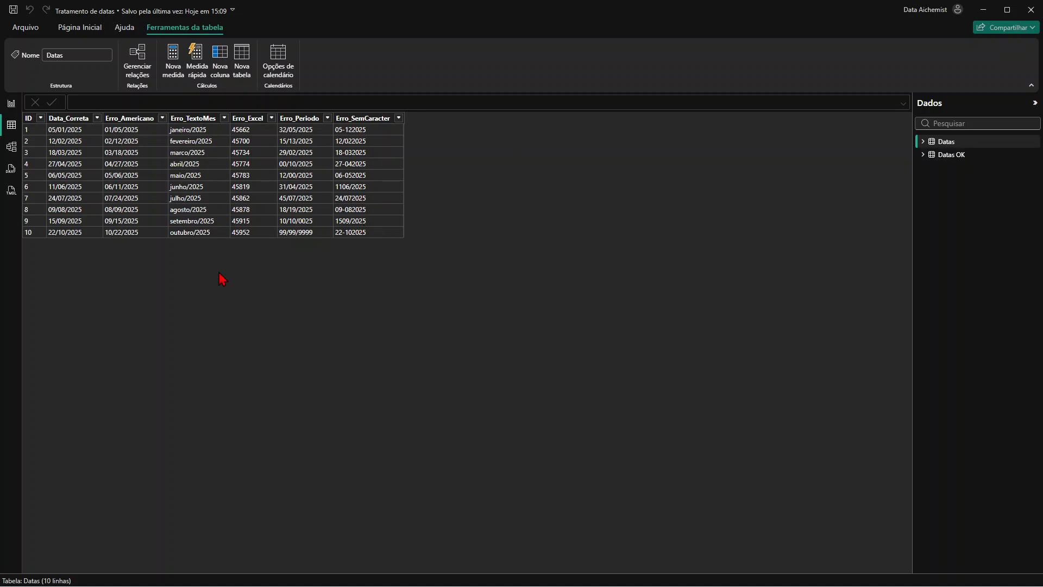
Step: Review the Datas OK table and open the Power Query Editor for transforming the data
click(946, 155)
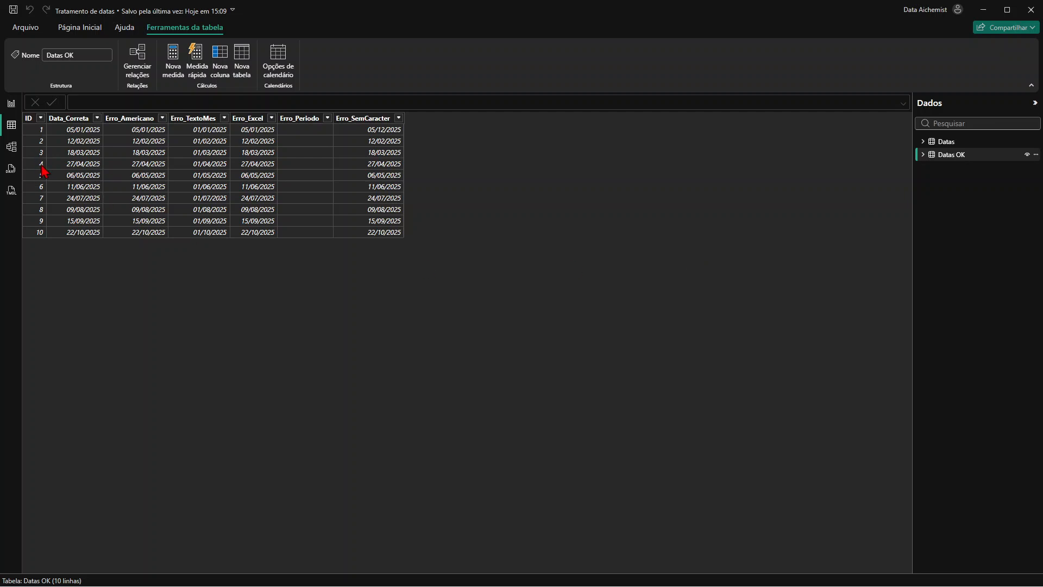
click(11, 104)
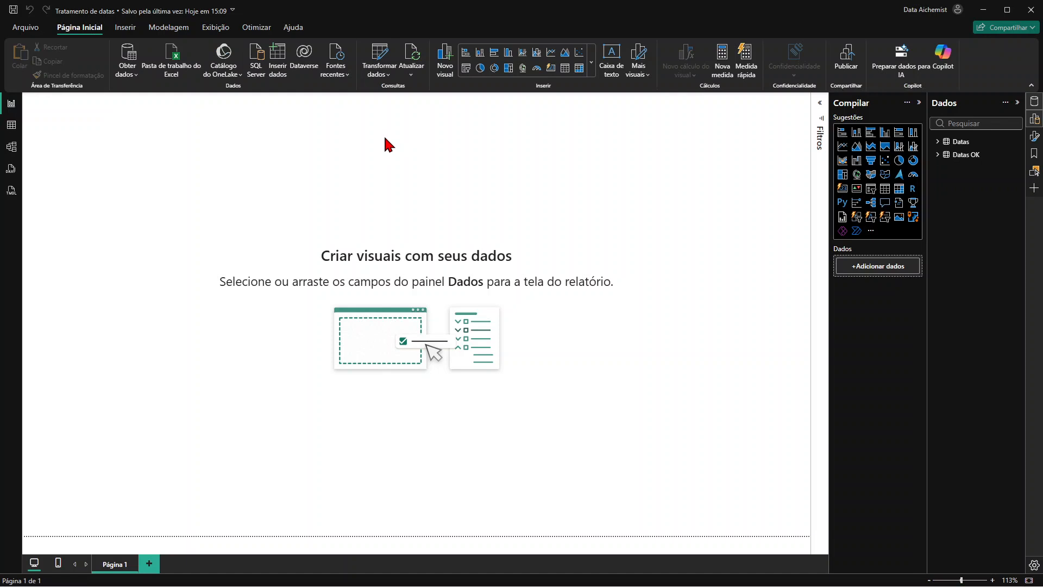
click(131, 76)
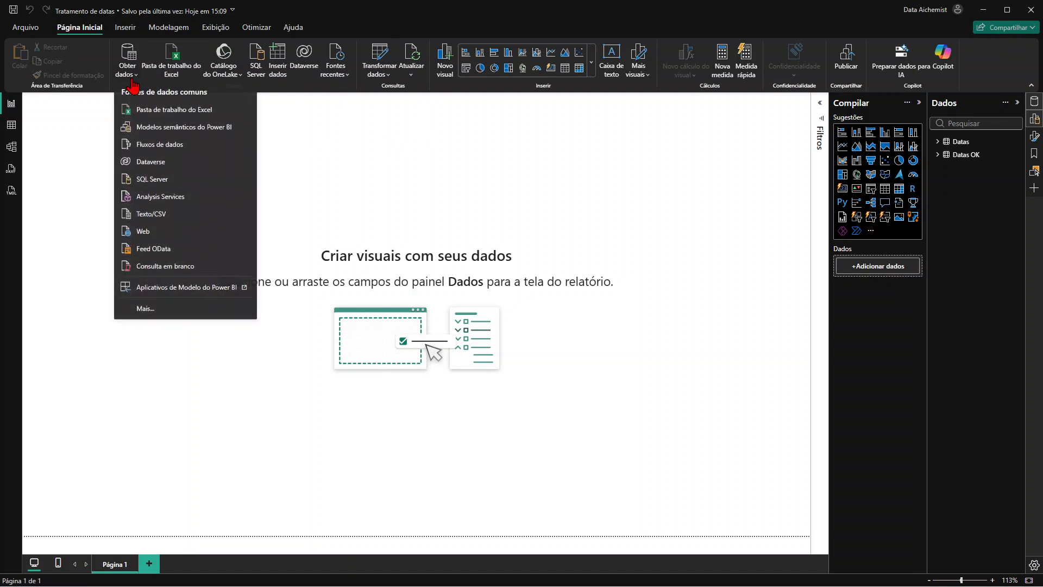
click(388, 80)
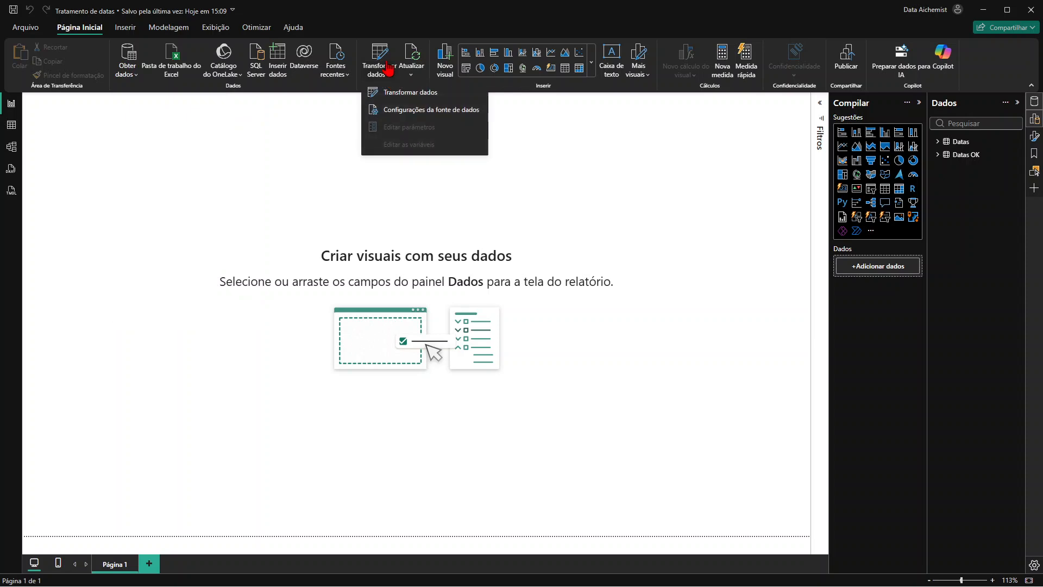
click(418, 96)
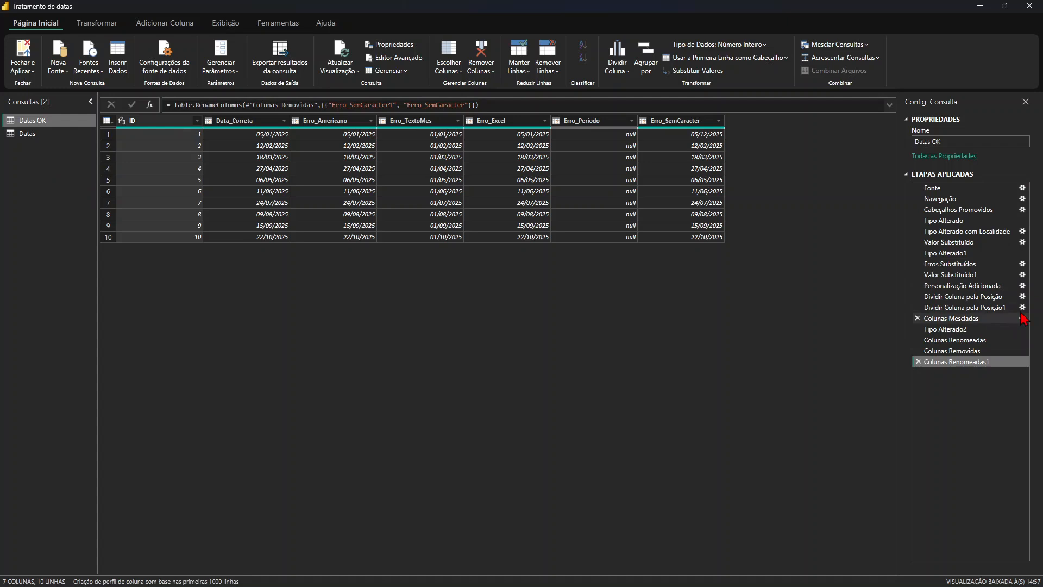
Step: Compare the Datas query with the Datas OK query, finishing on Datas
click(30, 139)
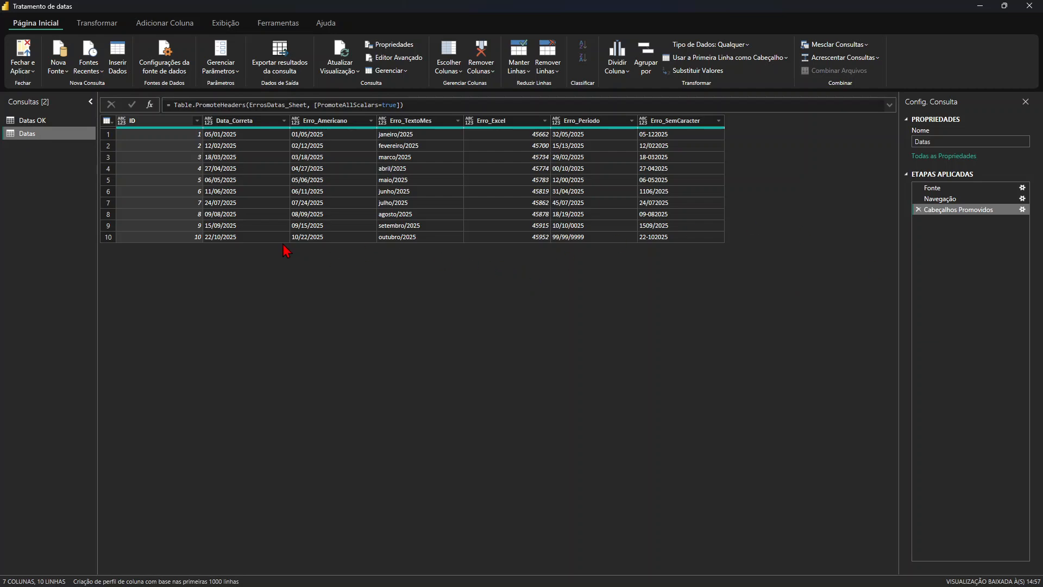
click(32, 120)
click(31, 137)
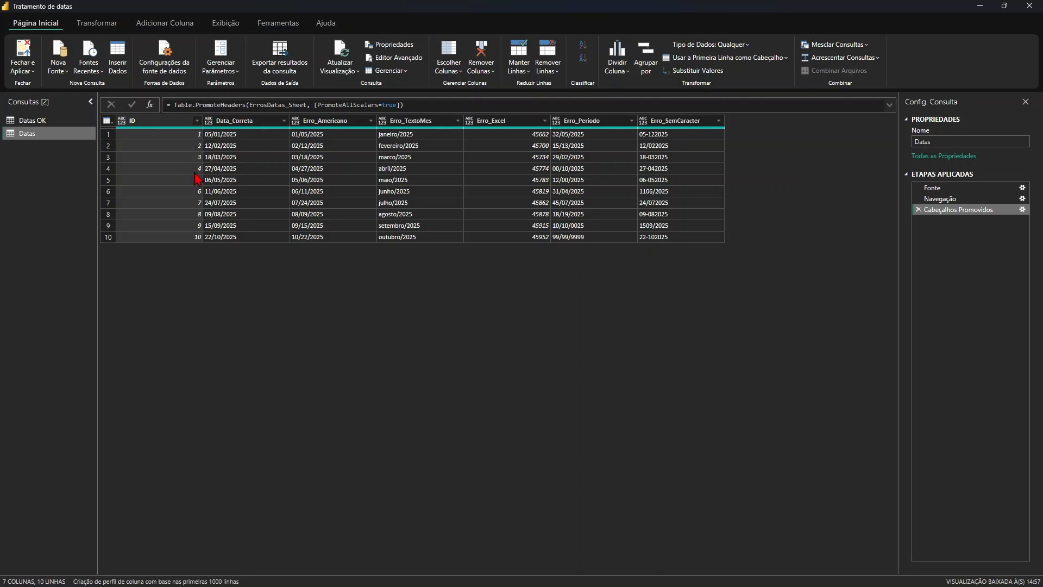
Step: Set the Data_Correta column's type to Data and the ID column's type to Número Inteiro in the Datas query
click(211, 123)
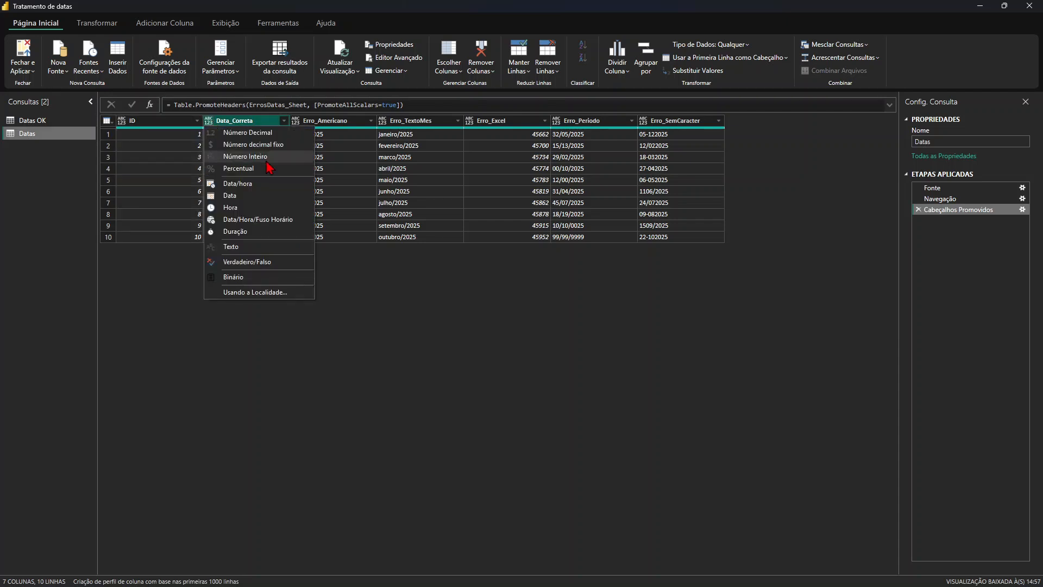
click(237, 196)
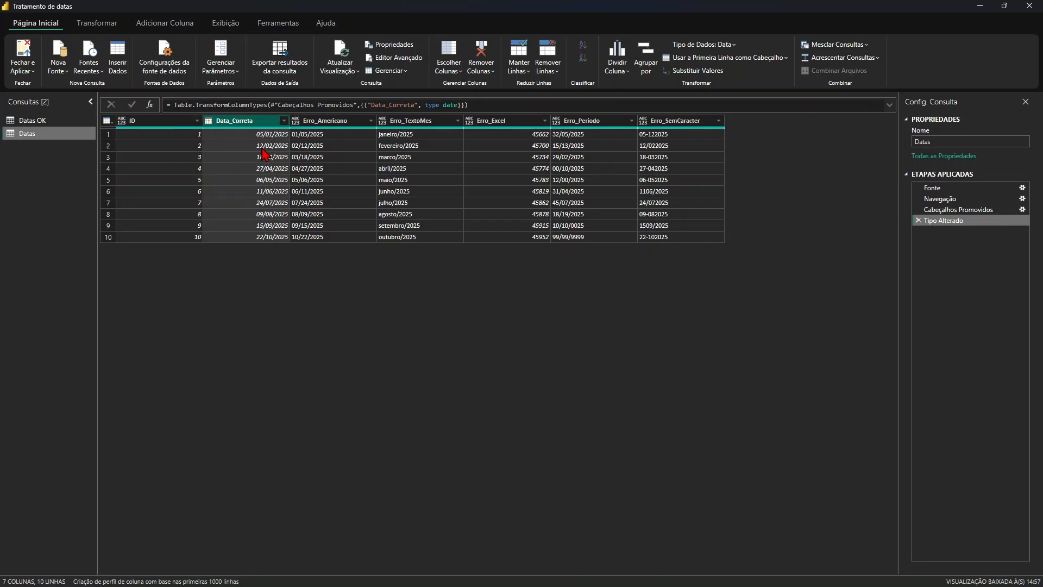
click(122, 126)
click(121, 122)
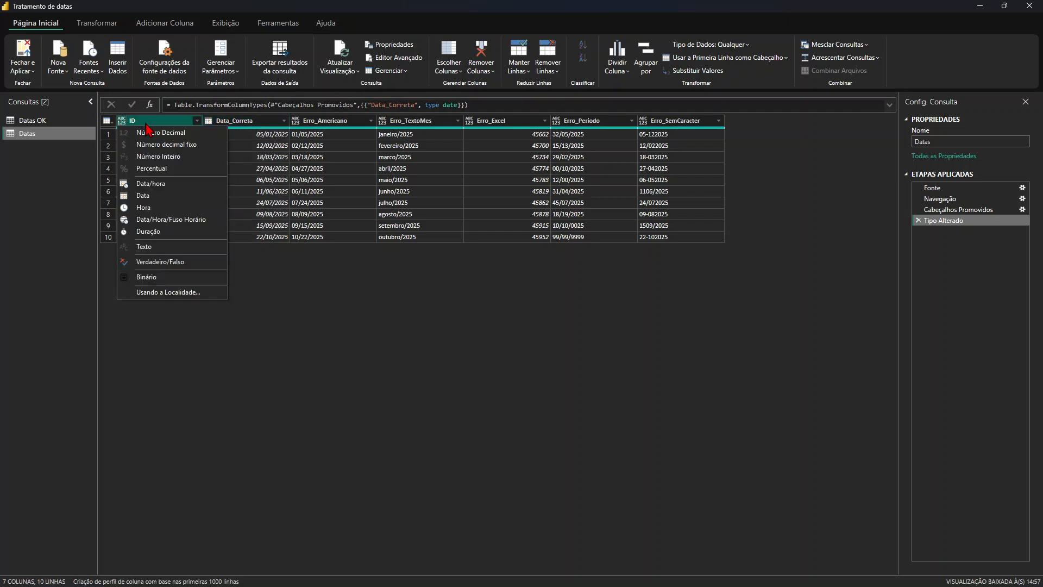
click(158, 157)
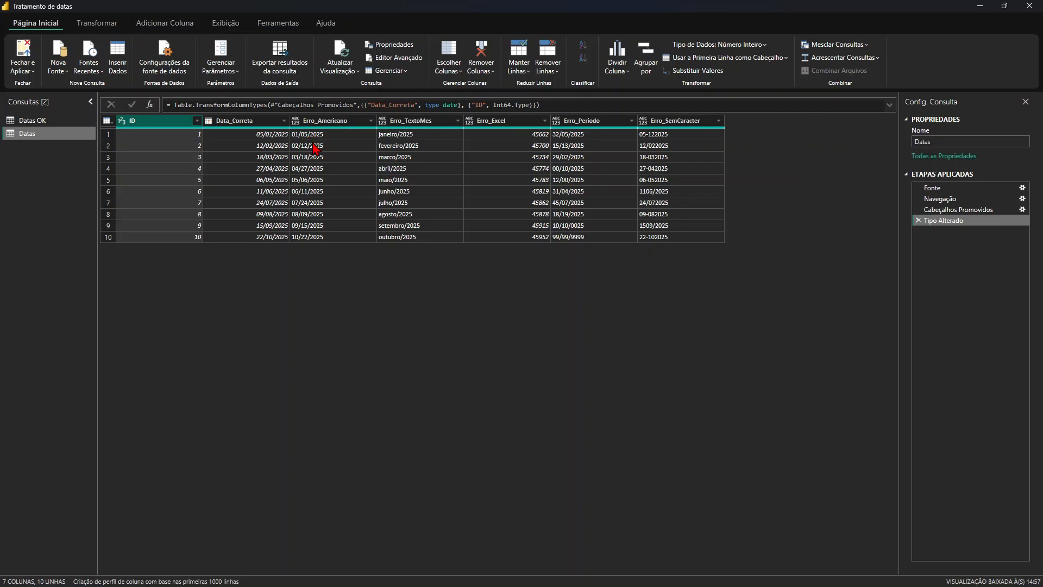
Step: Convert the Erro_Americano column by locale, with data type Data and source locale Inglês (Estados Unidos)
click(295, 121)
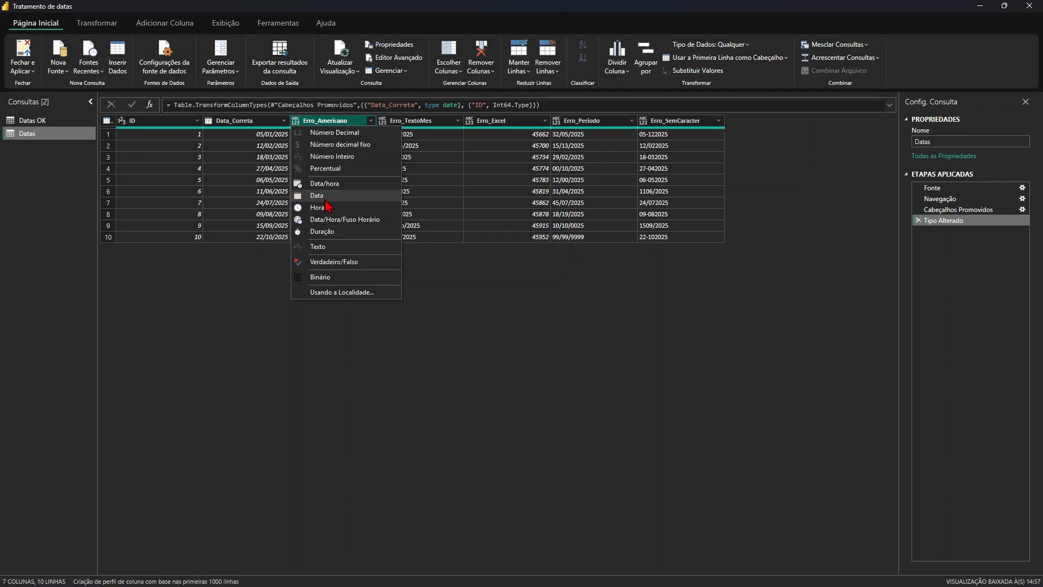
click(320, 292)
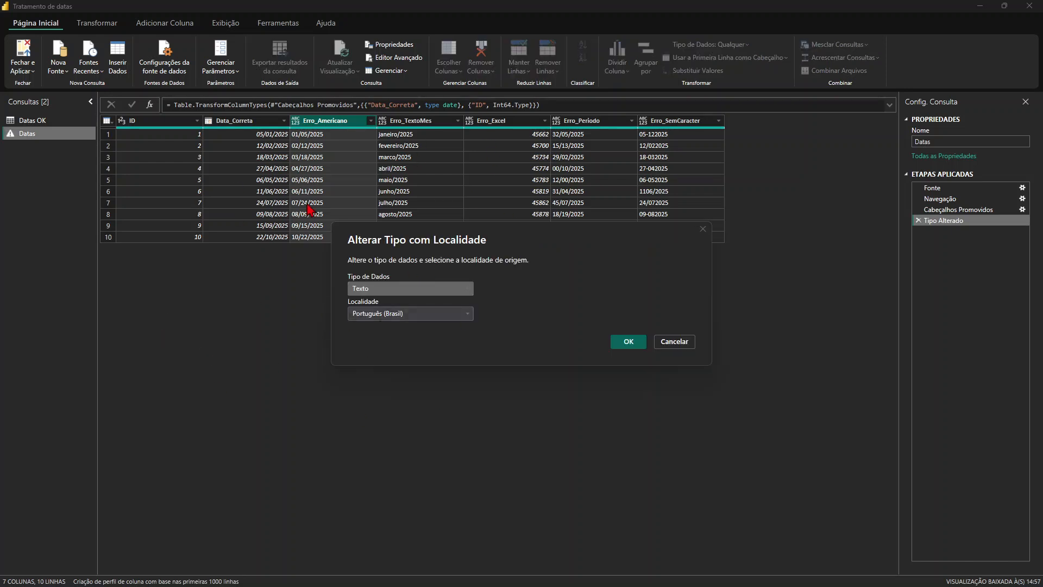
click(362, 292)
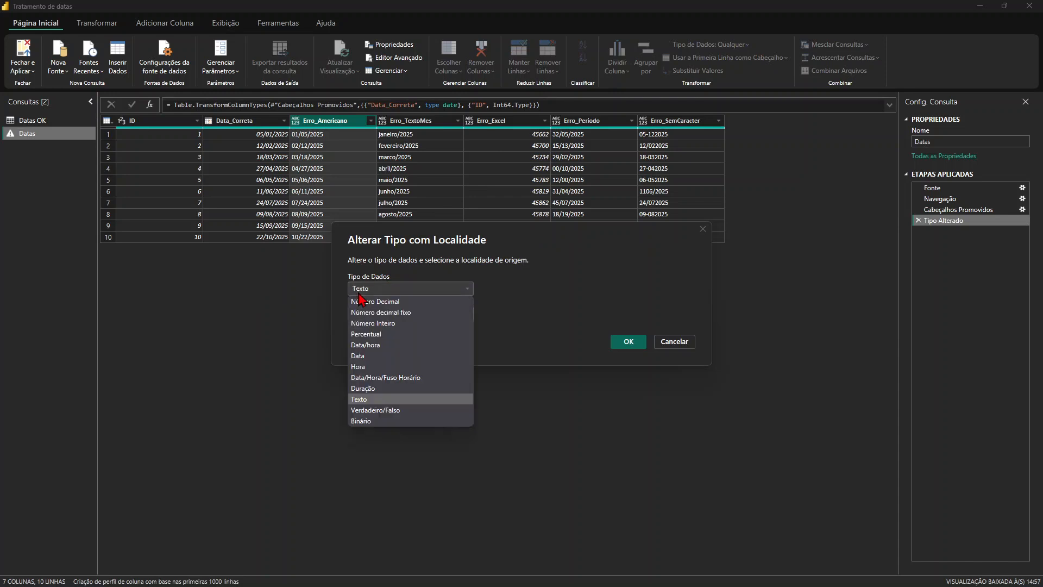
click(365, 356)
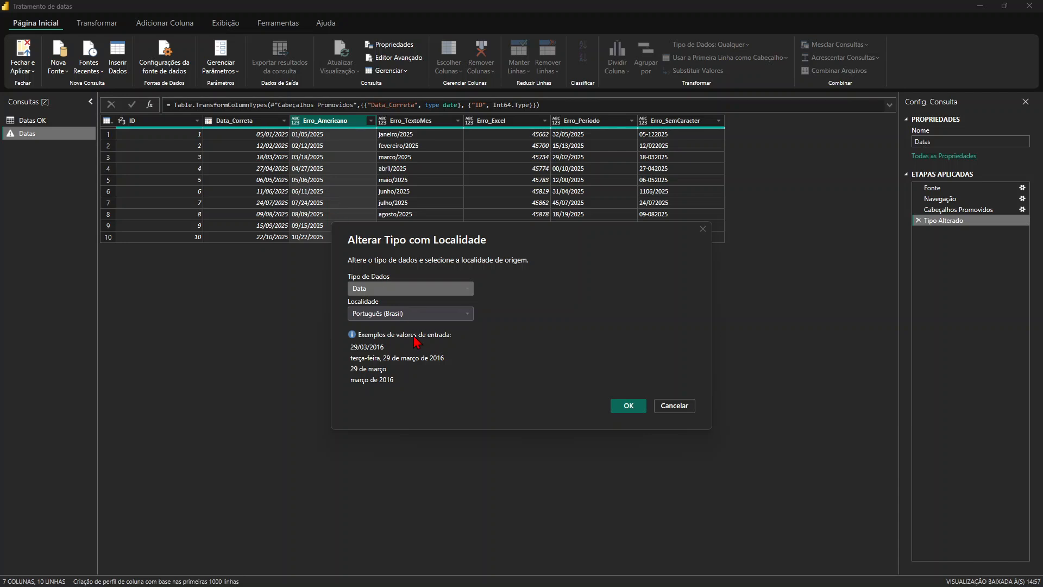
click(391, 313)
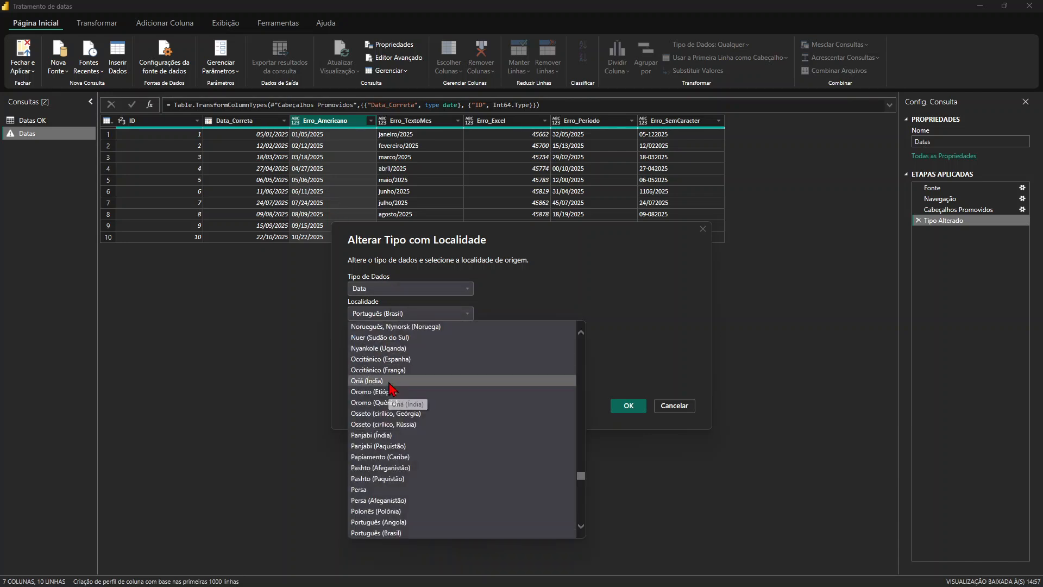
scroll(582, 478, up, 6)
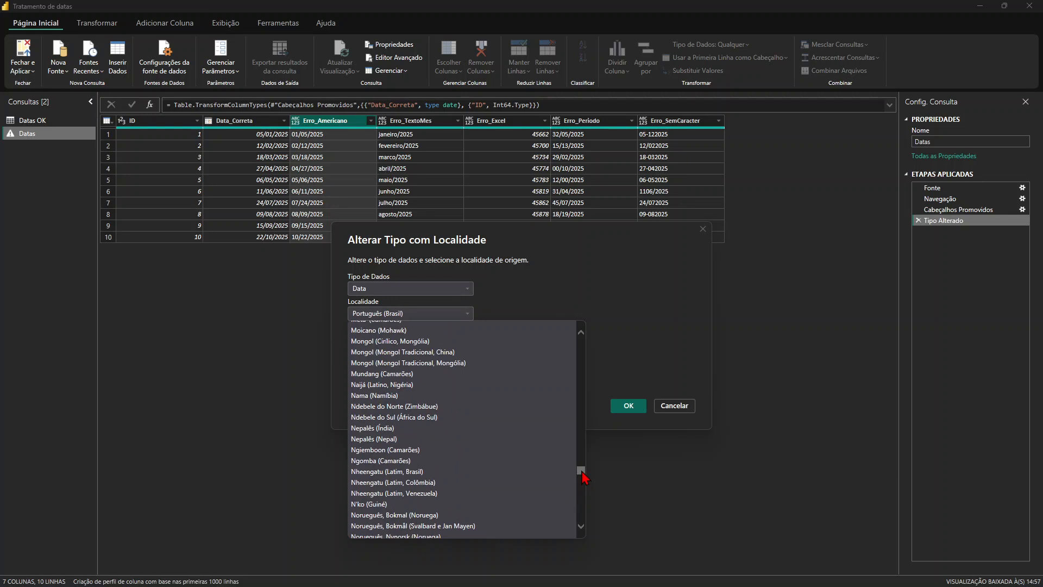
scroll(535, 451, up, 10)
scroll(440, 435, up, 9)
scroll(440, 435, up, 12)
scroll(434, 434, up, 8)
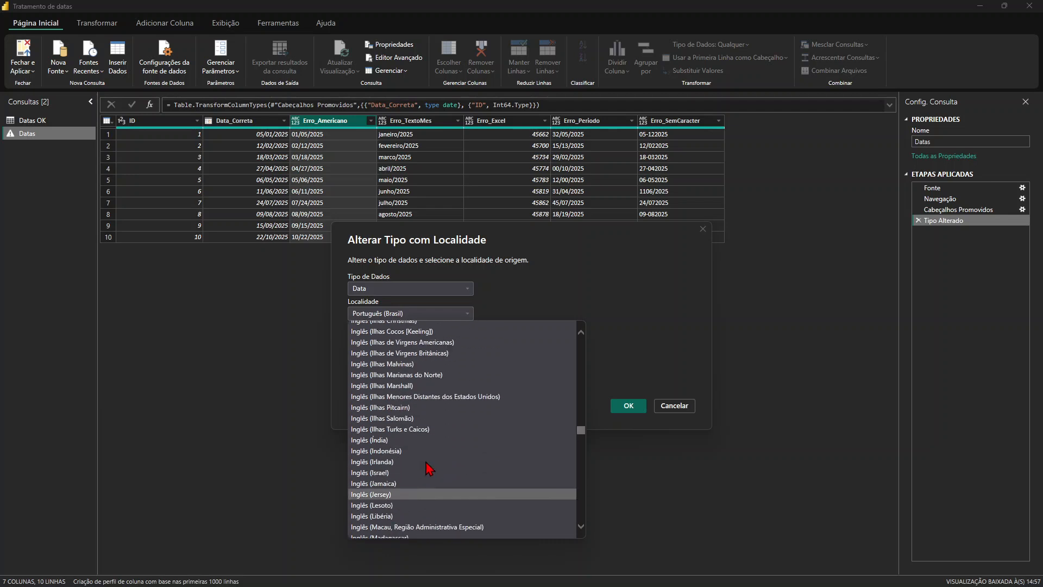
scroll(424, 468, up, 5)
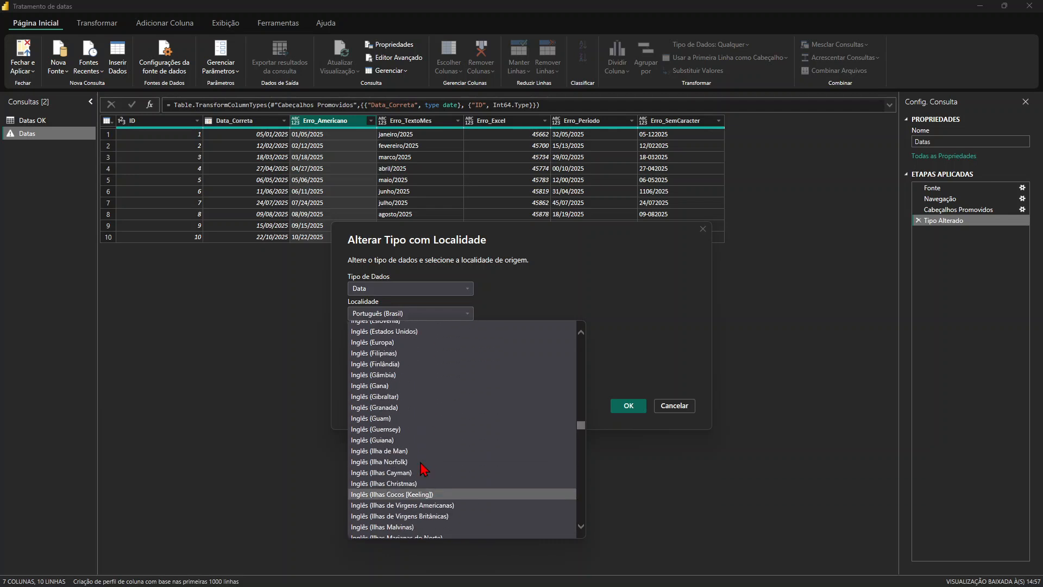
scroll(424, 468, up, 2)
scroll(423, 461, up, 4)
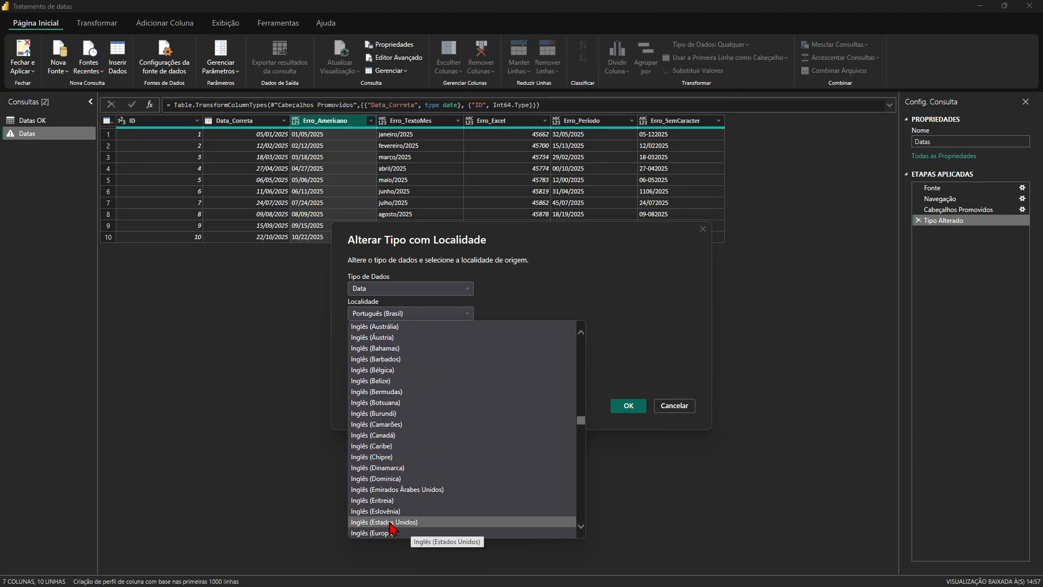
click(390, 523)
drag(588, 241, 505, 321)
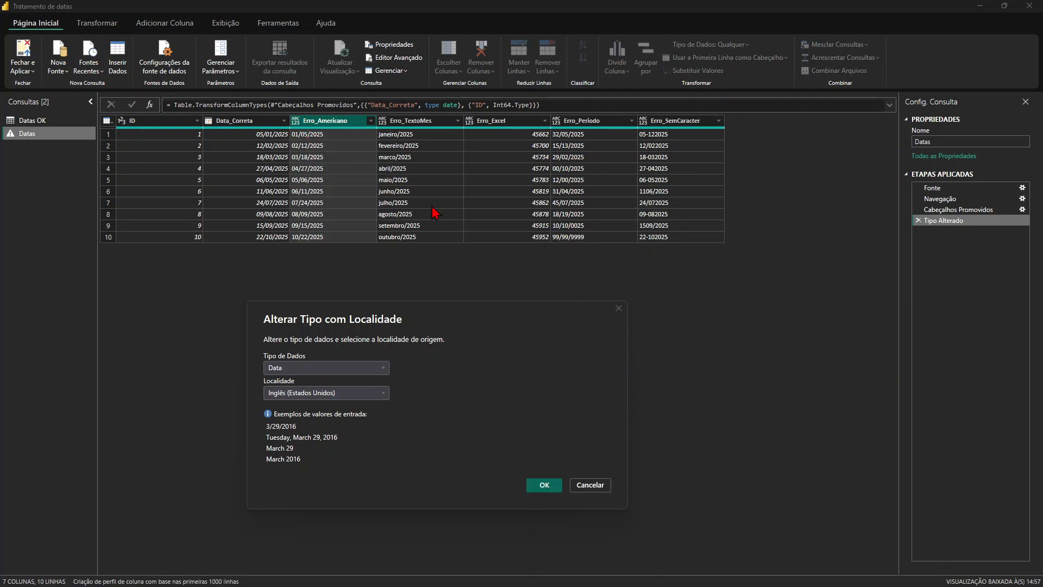
click(544, 488)
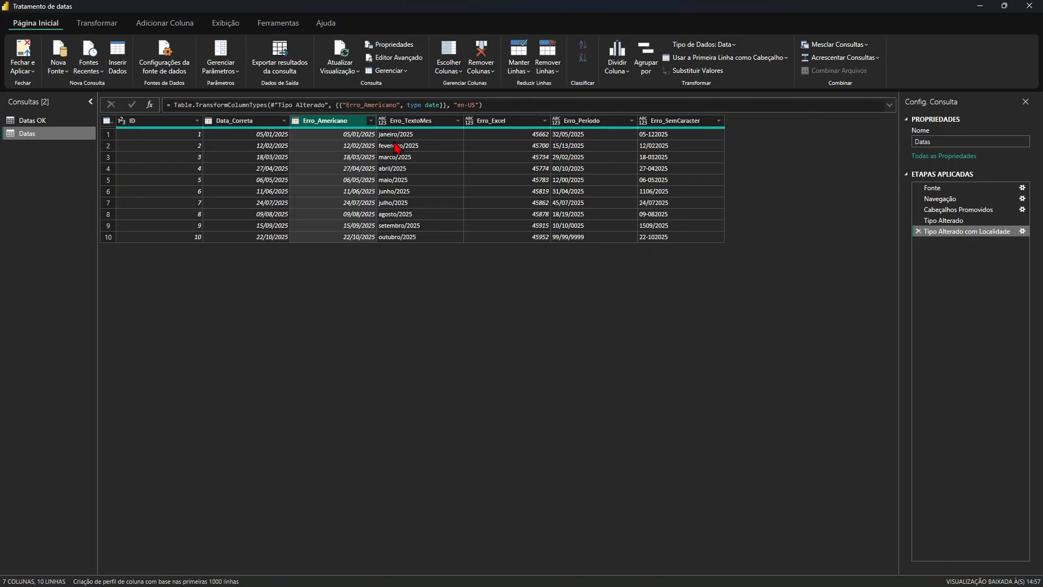
Step: Change the Erro_TextoMes column's type to Data and inspect its row 3 error cell, comparing with the preceding step
click(383, 121)
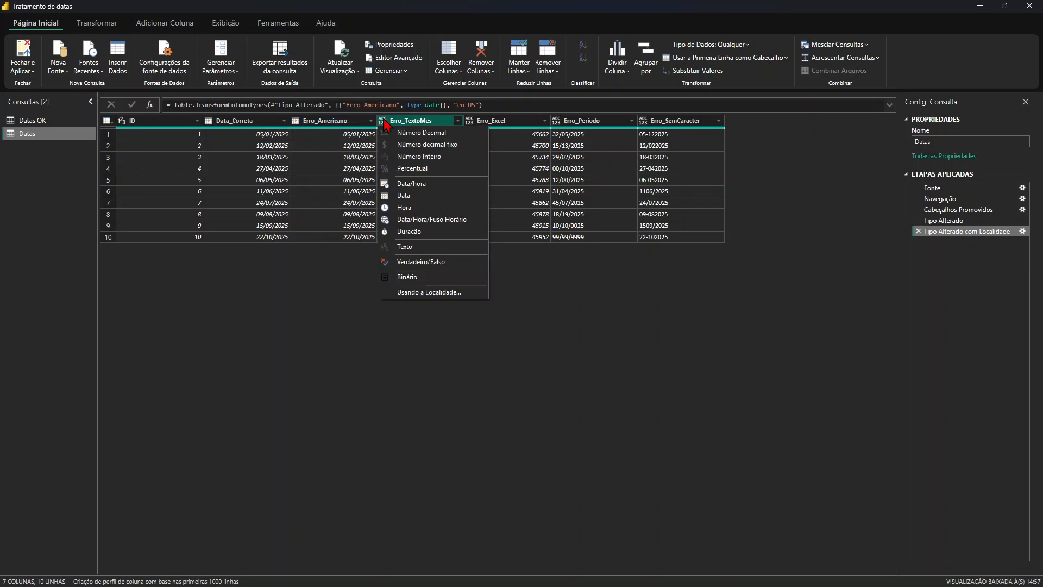
click(411, 196)
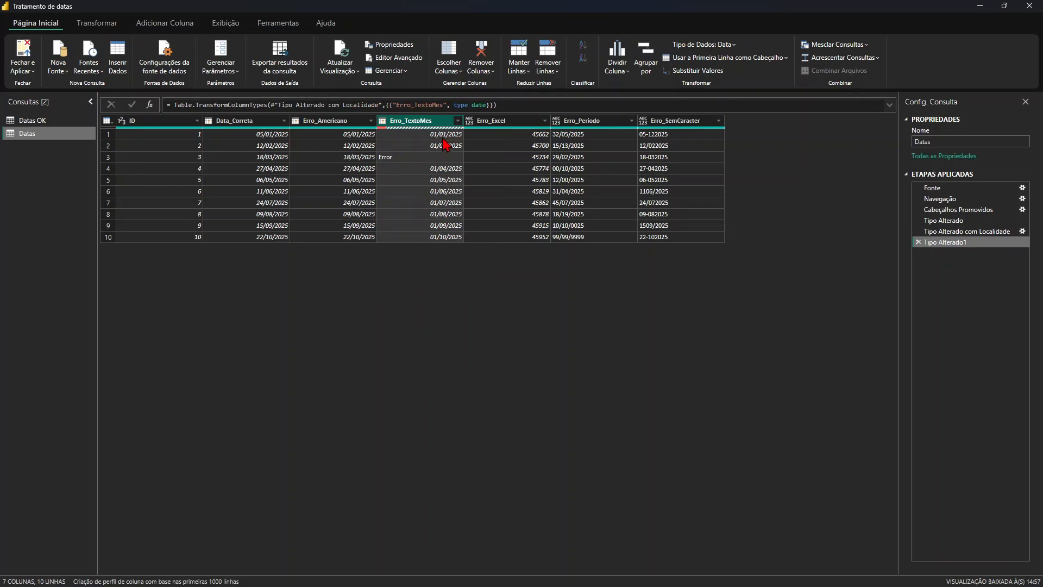
shift+click(955, 232)
click(957, 232)
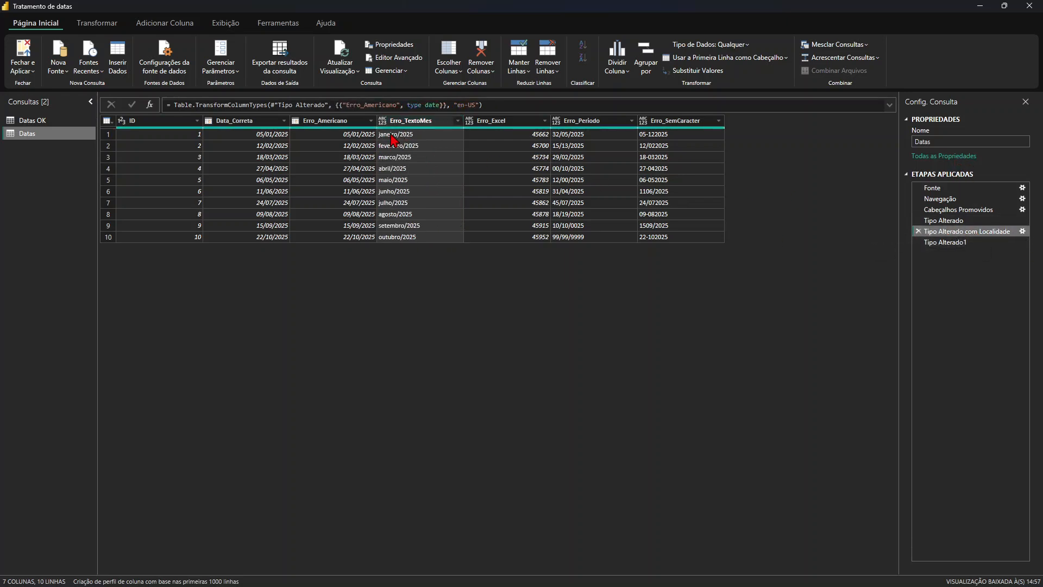
click(950, 242)
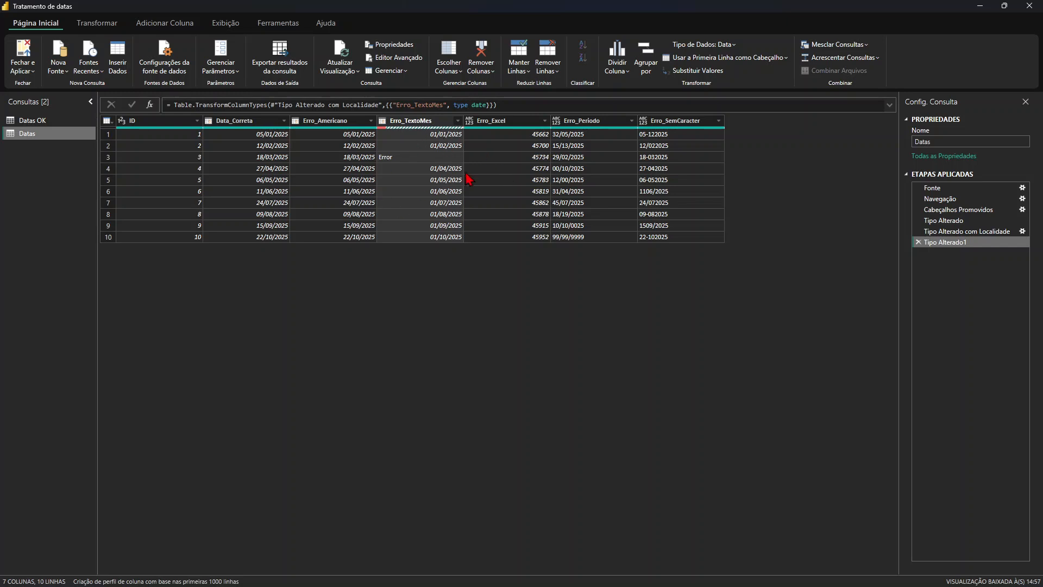
click(422, 157)
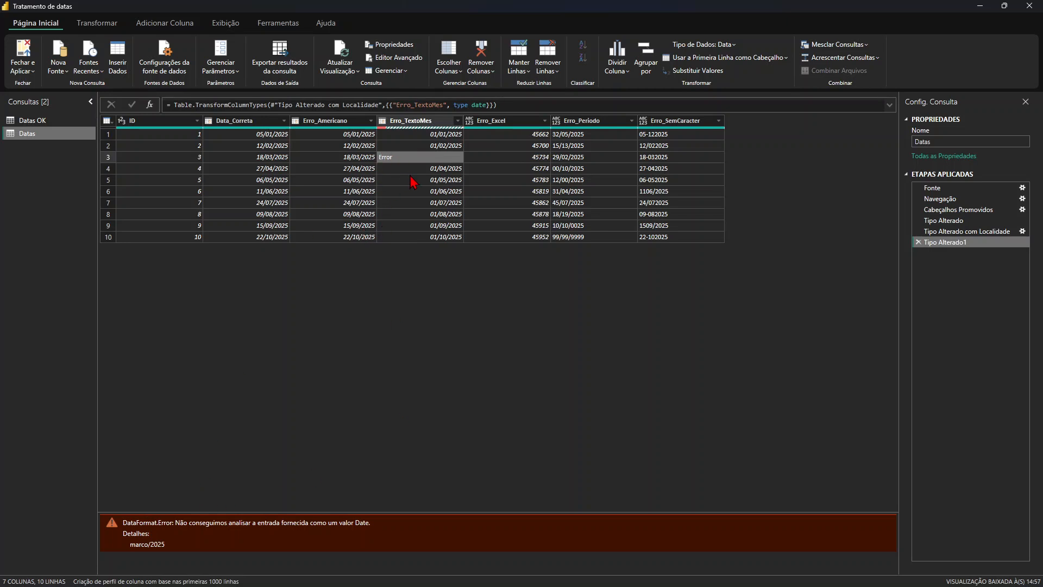
Step: Insert a replacement of marco/2025 with março/2025 in Erro_TextoMes after the Tipo Alterado com Localidade step, and return to the last applied step
click(983, 234)
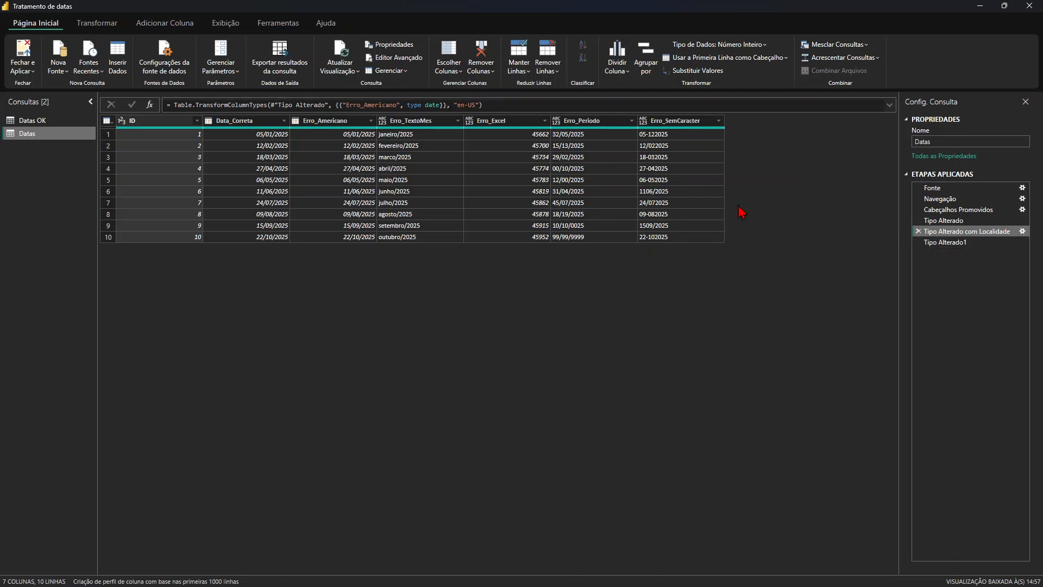
click(399, 160)
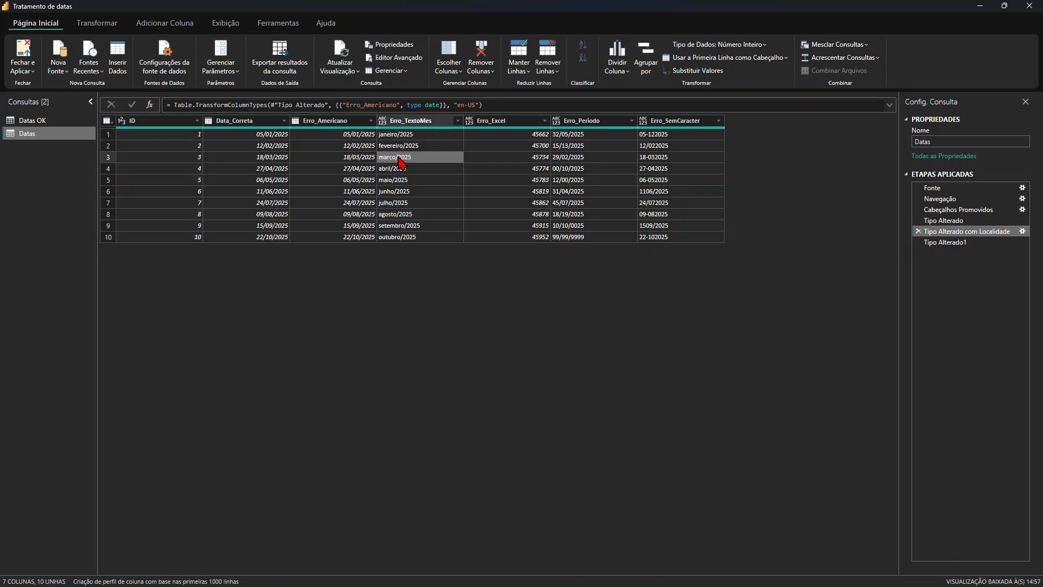
right_click(396, 163)
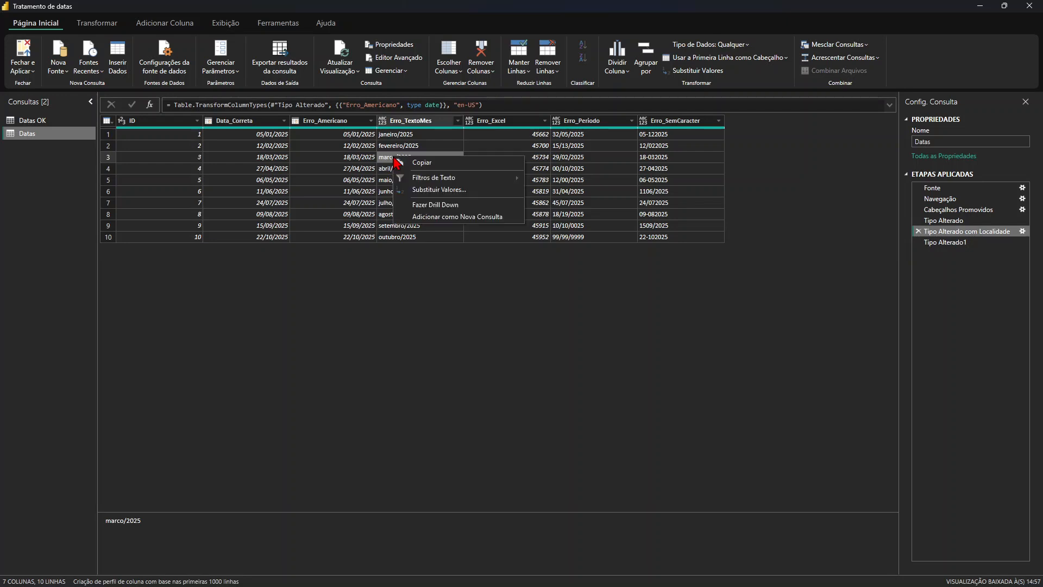
click(459, 190)
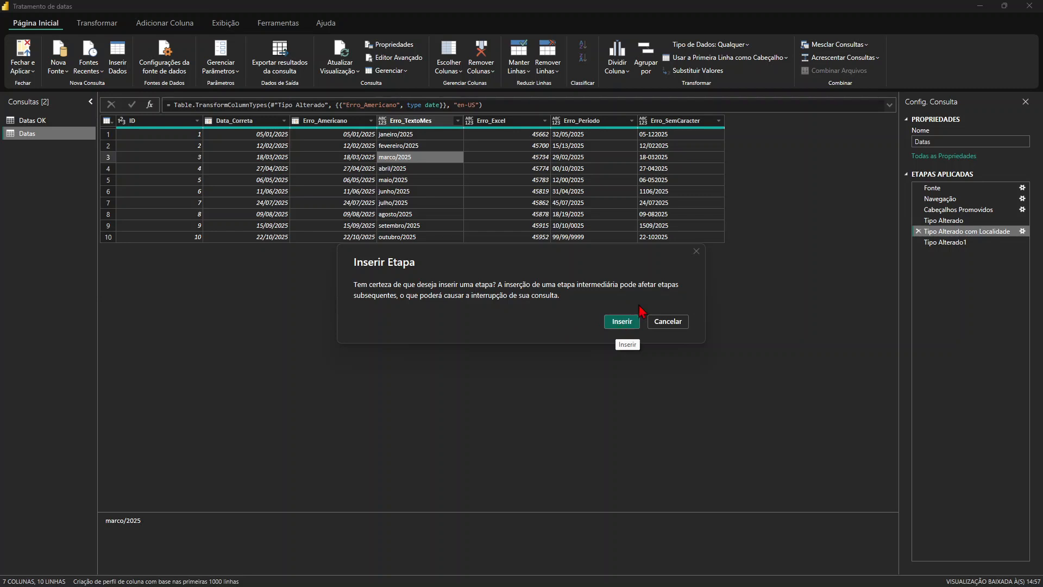
click(623, 323)
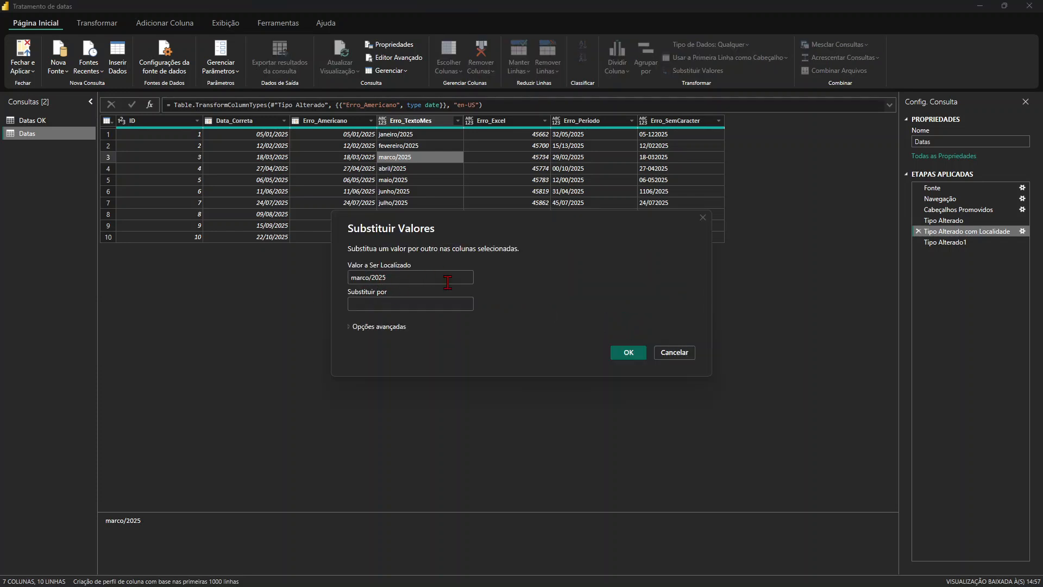
text(março/2025)
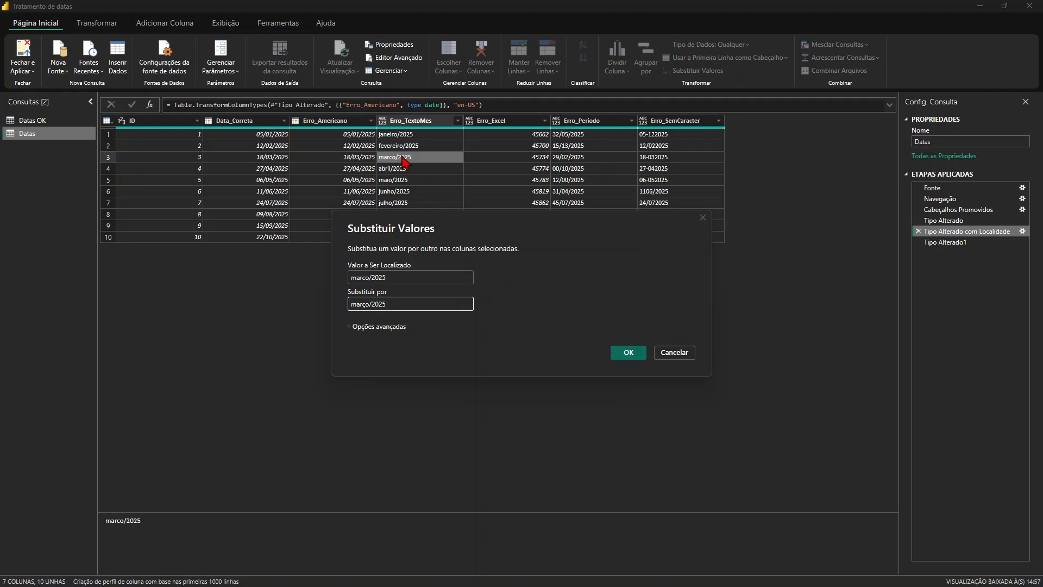
click(628, 359)
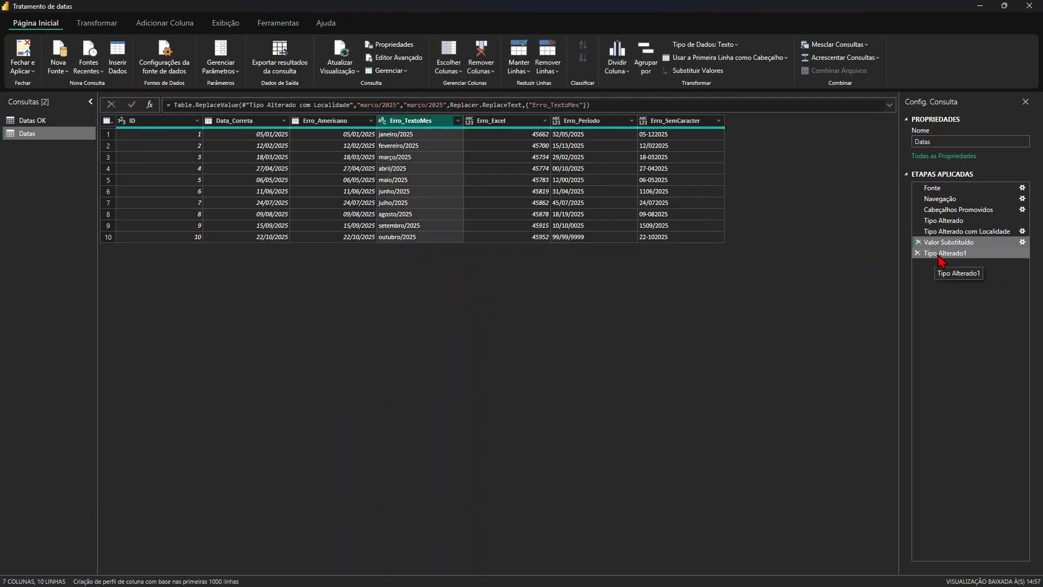
click(948, 254)
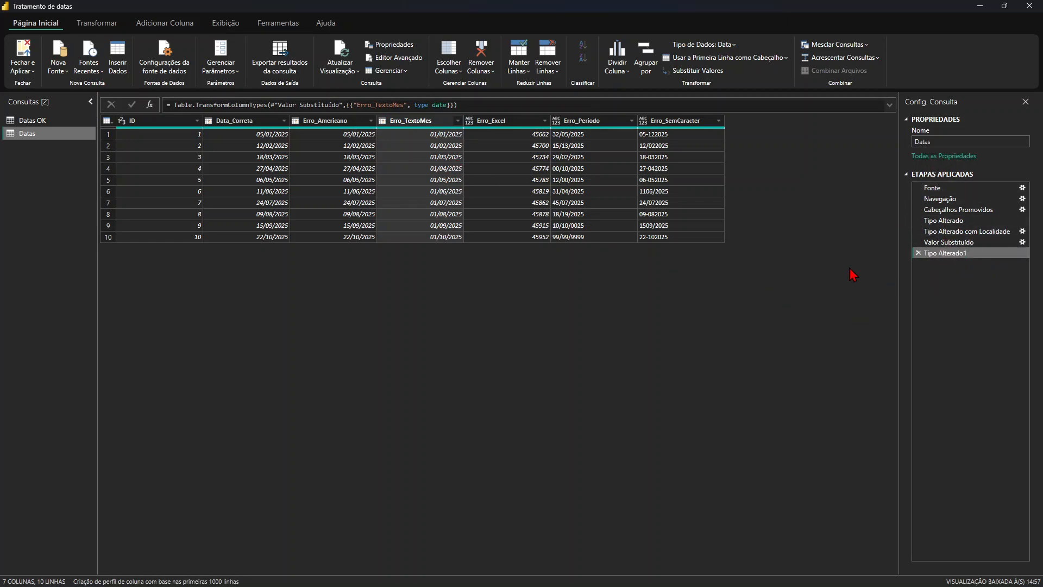
Step: Review the applied steps from Valor Substituído back to Navegação, and return to the last step, Tipo Alterado1
mouse_move(957, 240)
mouse_down()
mouse_move(955, 205)
mouse_move(954, 247)
mouse_up()
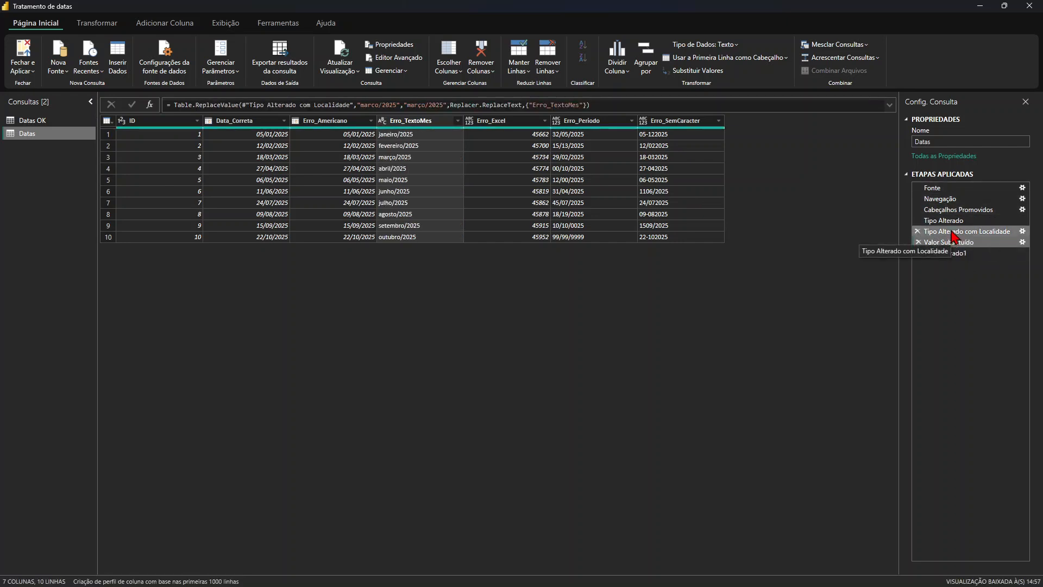
click(955, 231)
click(953, 220)
click(951, 199)
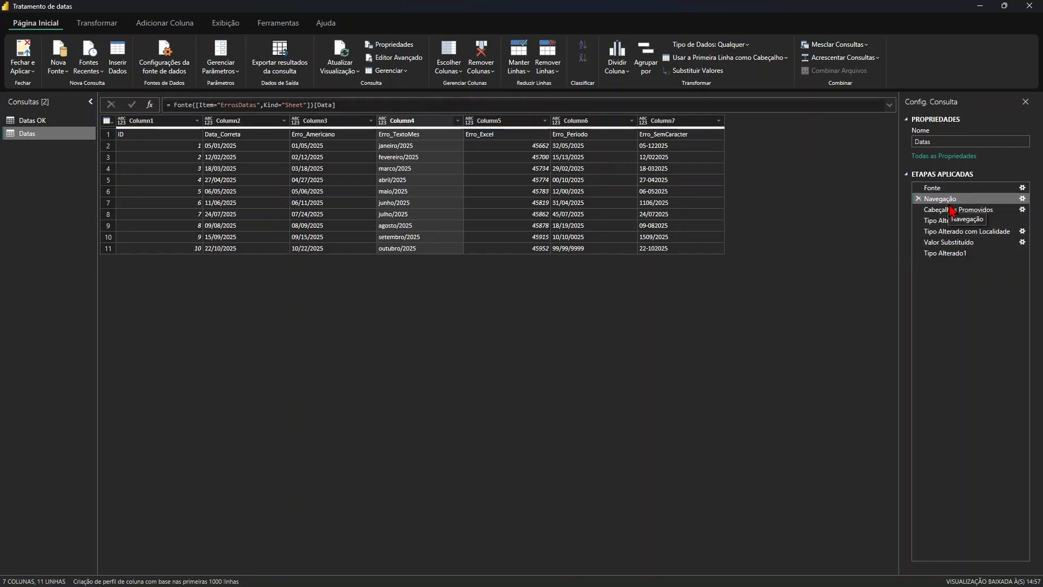
click(948, 254)
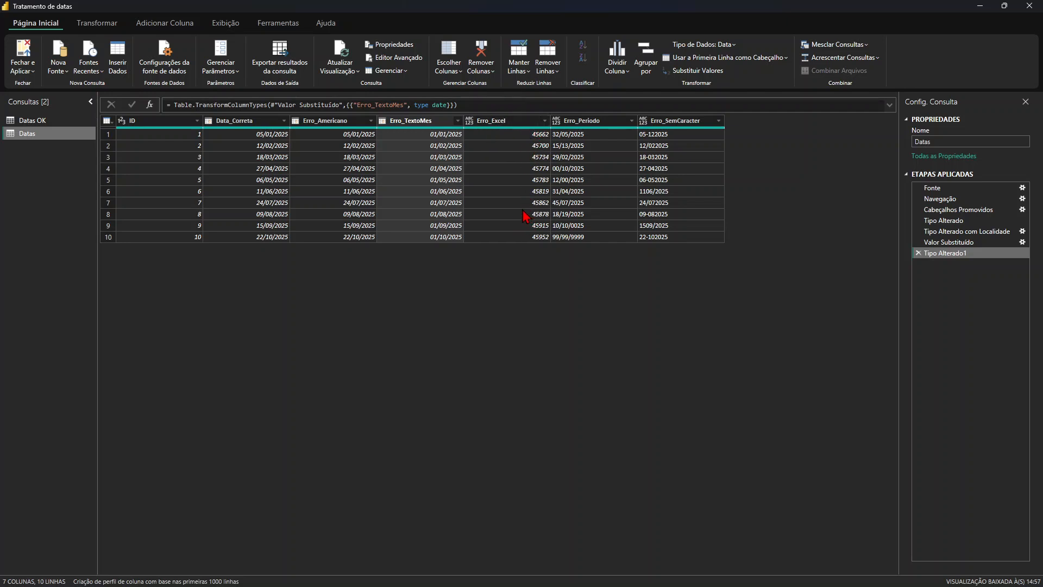
Step: Change the data types of the Erro_Excel and Erro_Periodo columns to Data
click(470, 122)
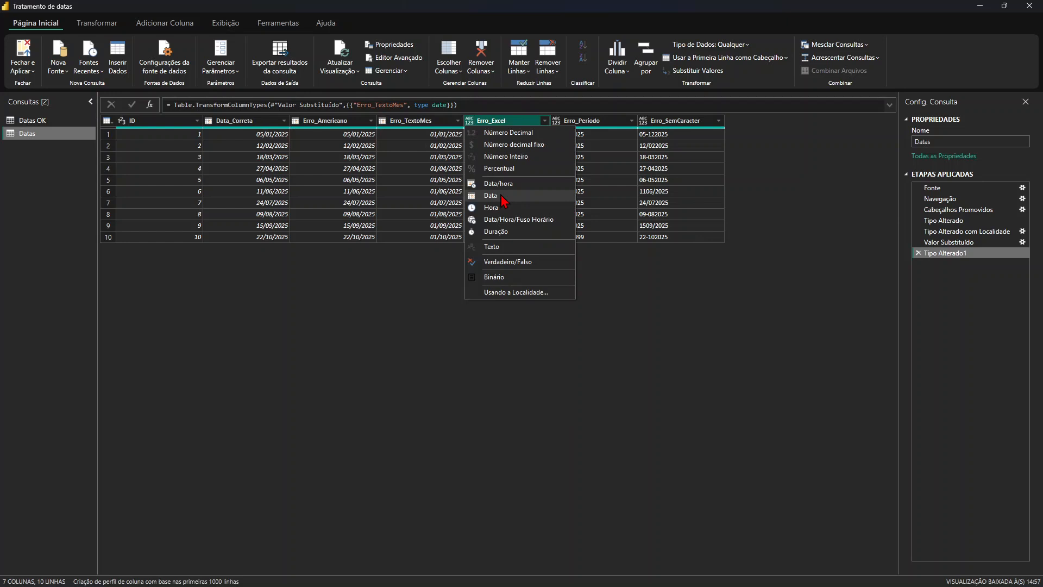
click(491, 196)
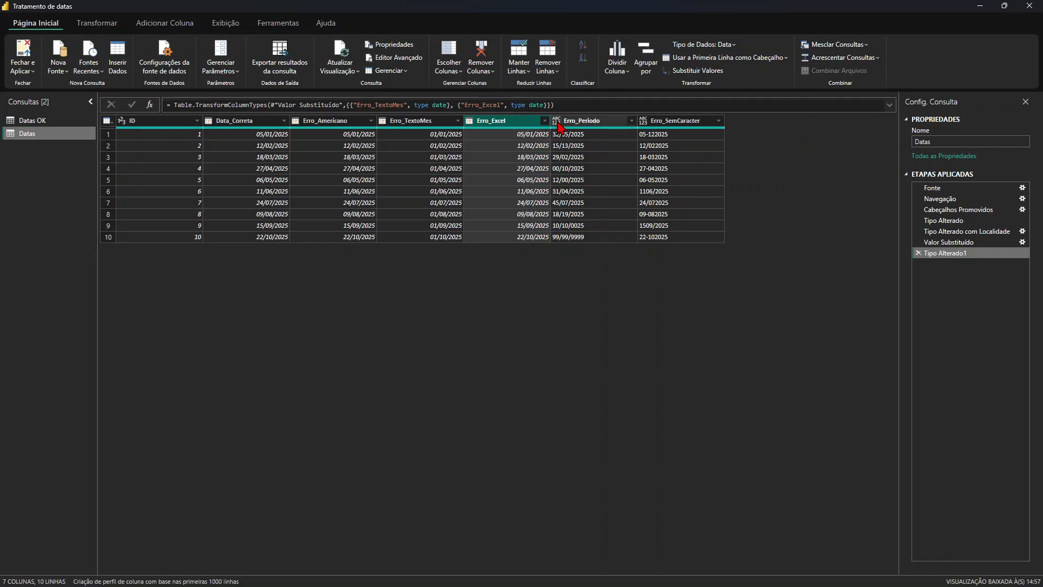
click(558, 122)
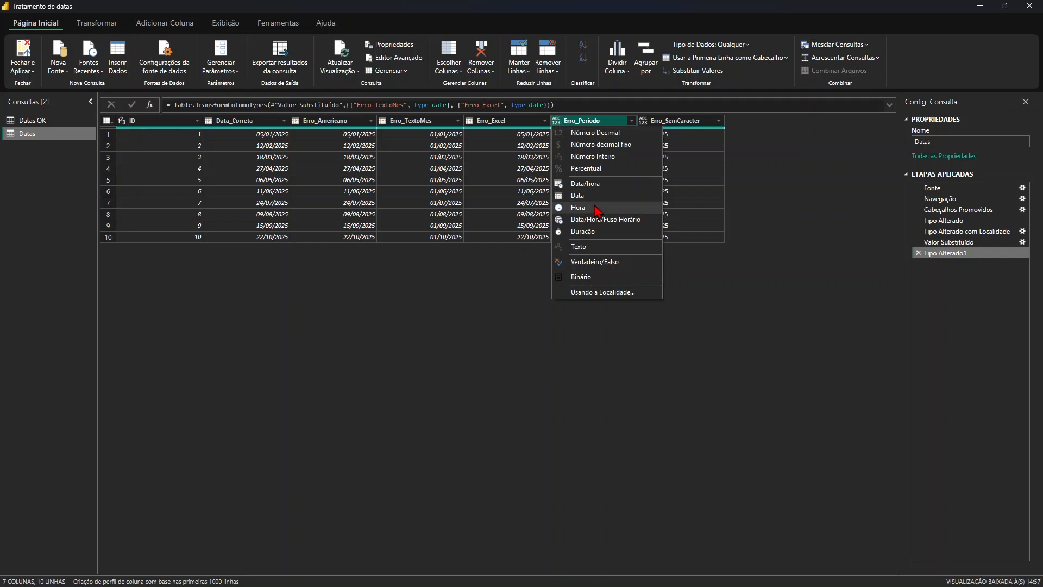
click(715, 310)
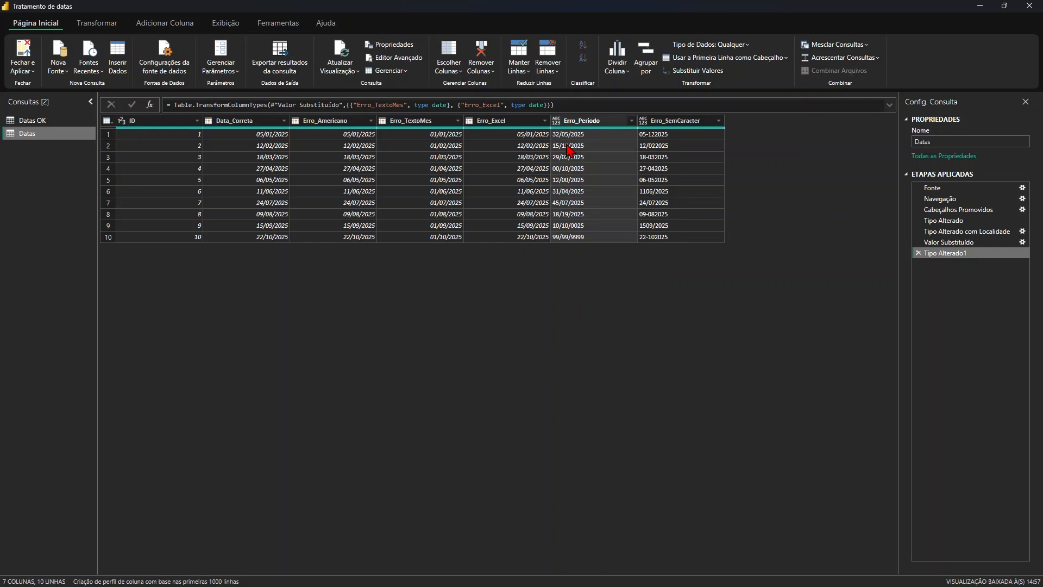
click(556, 121)
click(590, 197)
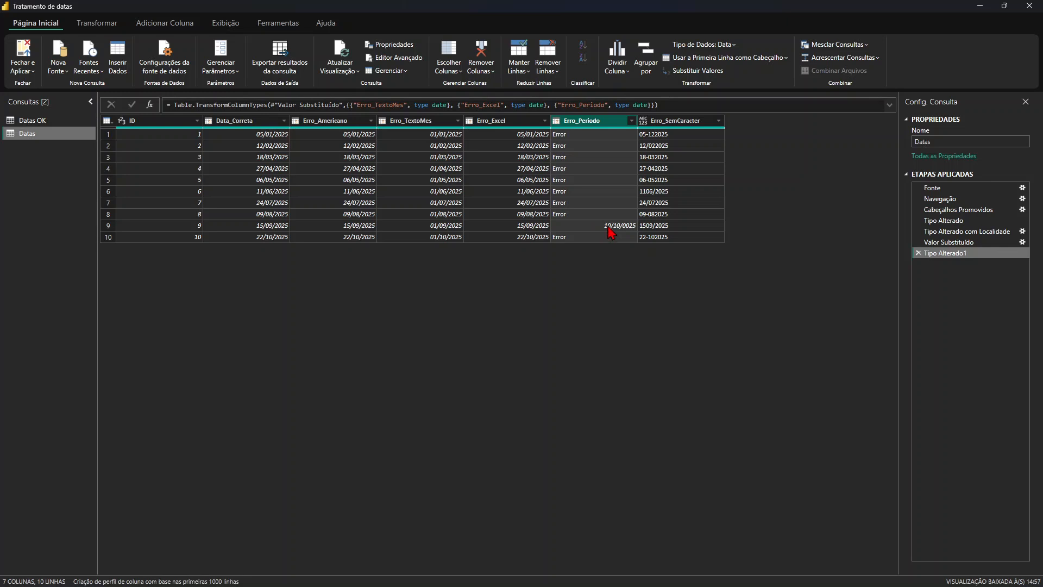
Step: Inspect the row 1 error in Erro_Periodo, discard the drill-down step, and replace all errors in that column with null
click(564, 137)
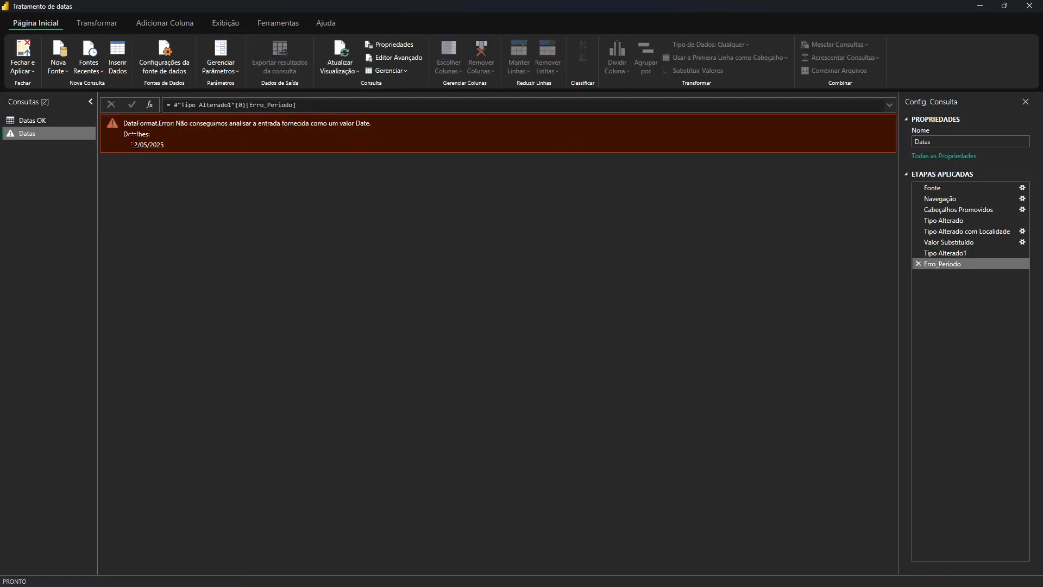
click(919, 265)
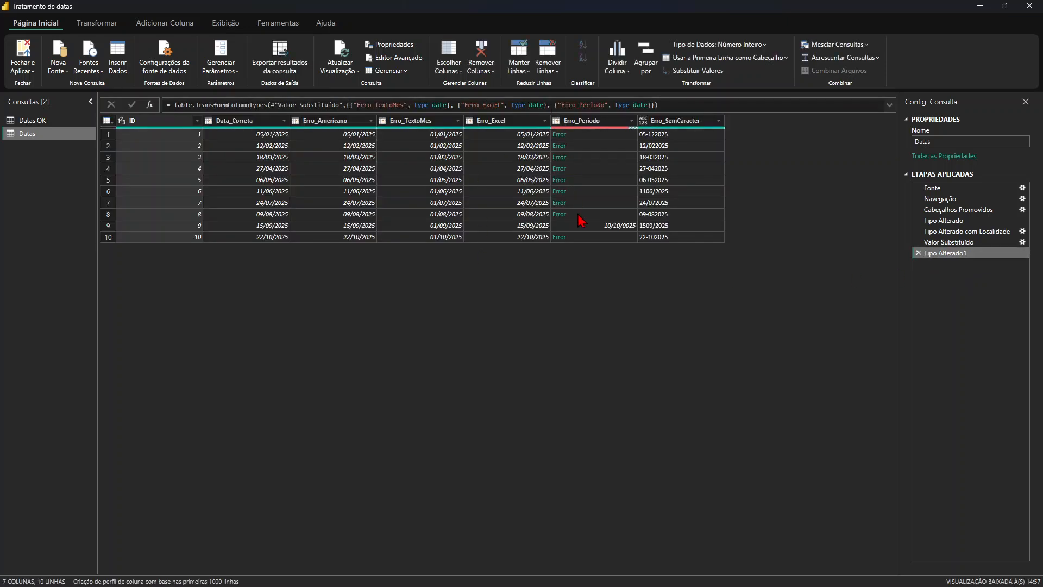
right_click(592, 125)
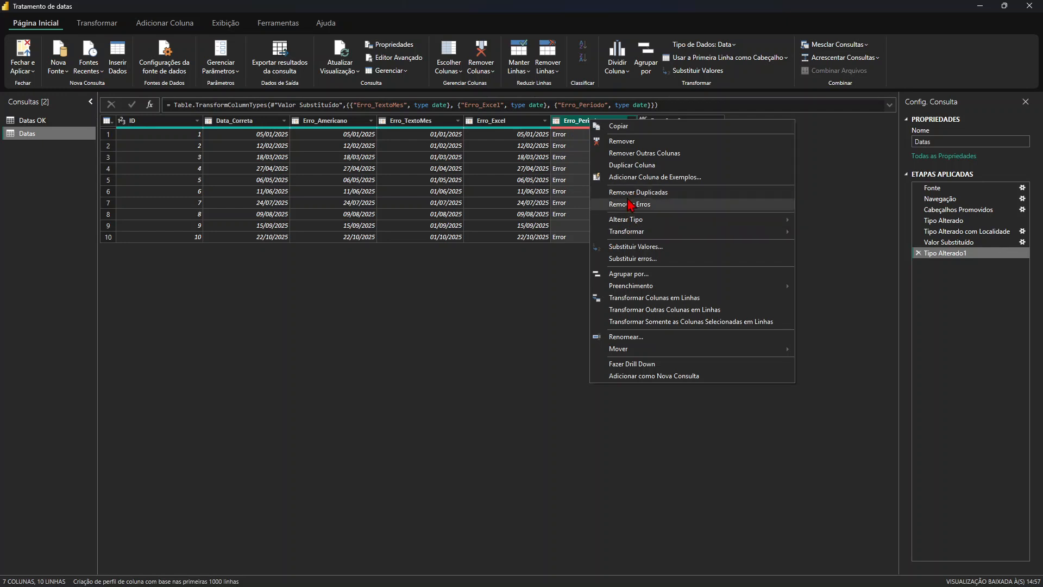
click(640, 266)
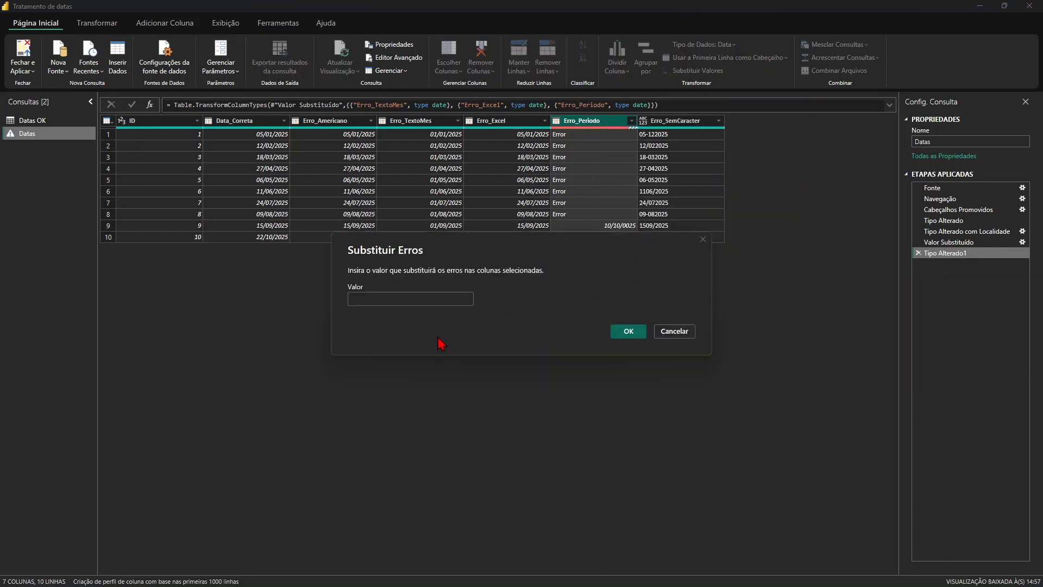
text(n)
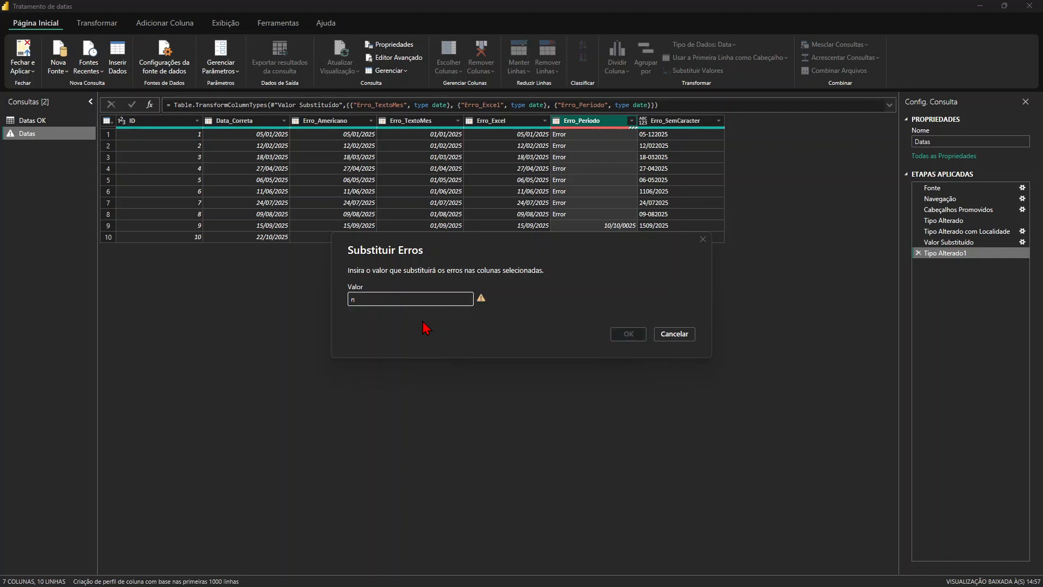
text(ull)
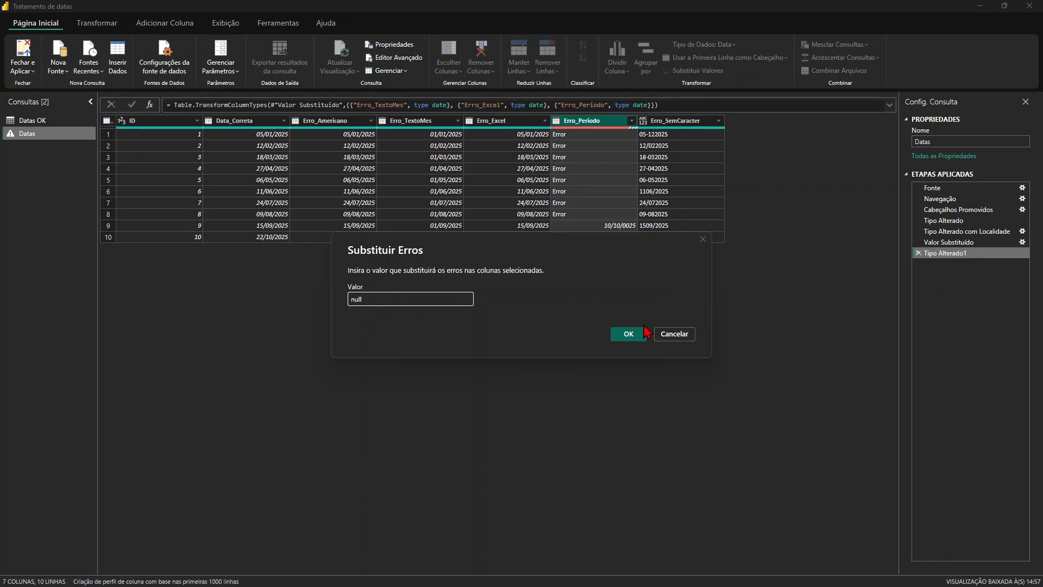
click(628, 334)
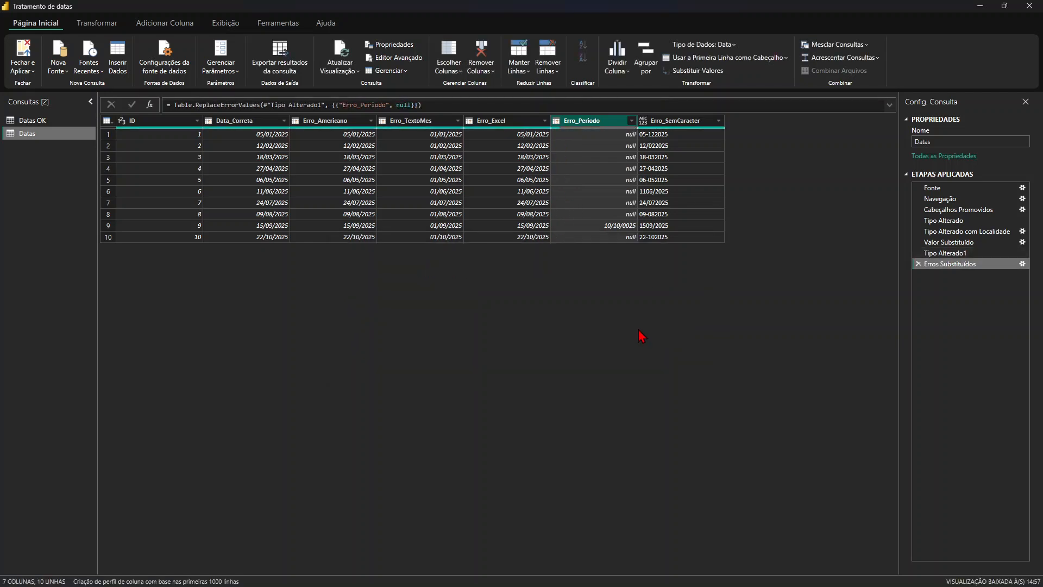
Step: Replace the value 10/10/0025 in row 9 of Erro_Periodo with null
click(628, 227)
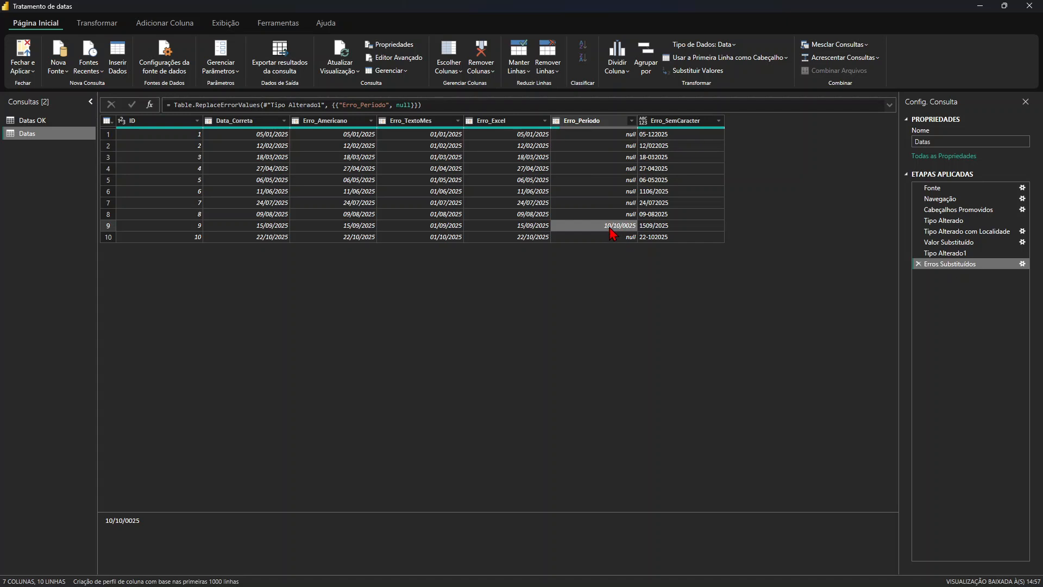
right_click(612, 232)
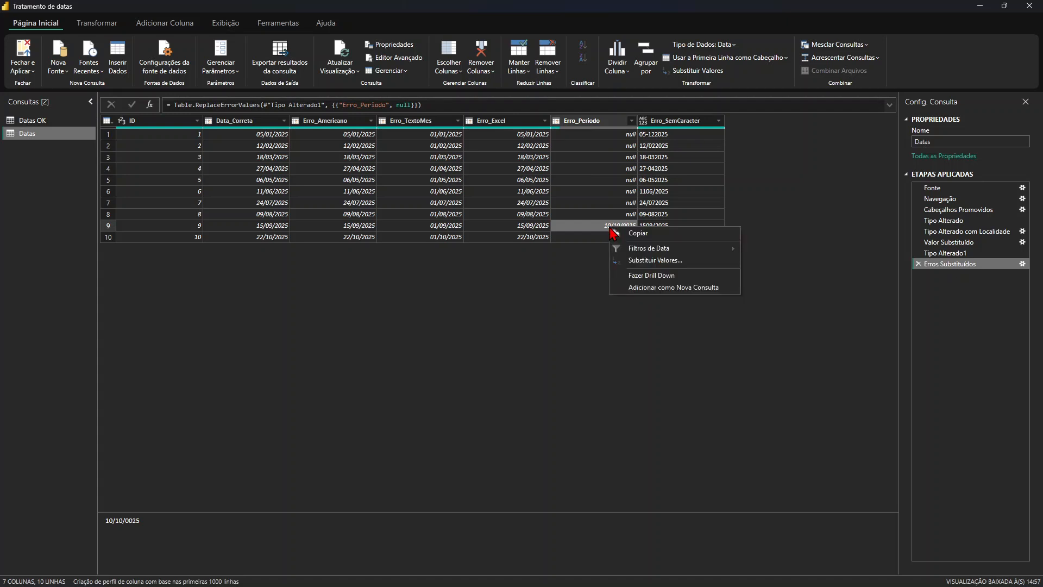
click(673, 265)
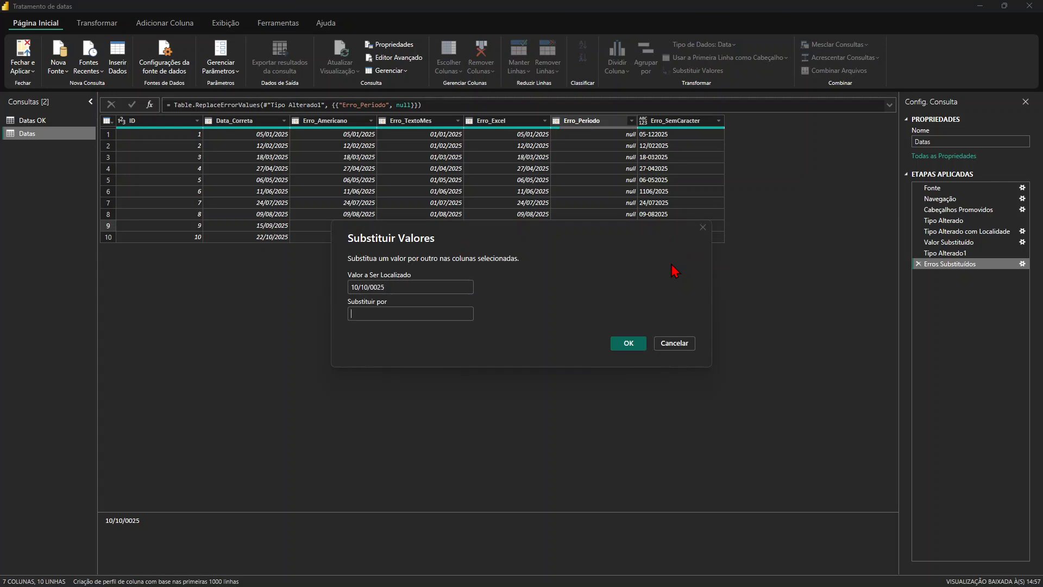
click(361, 313)
text(nu)
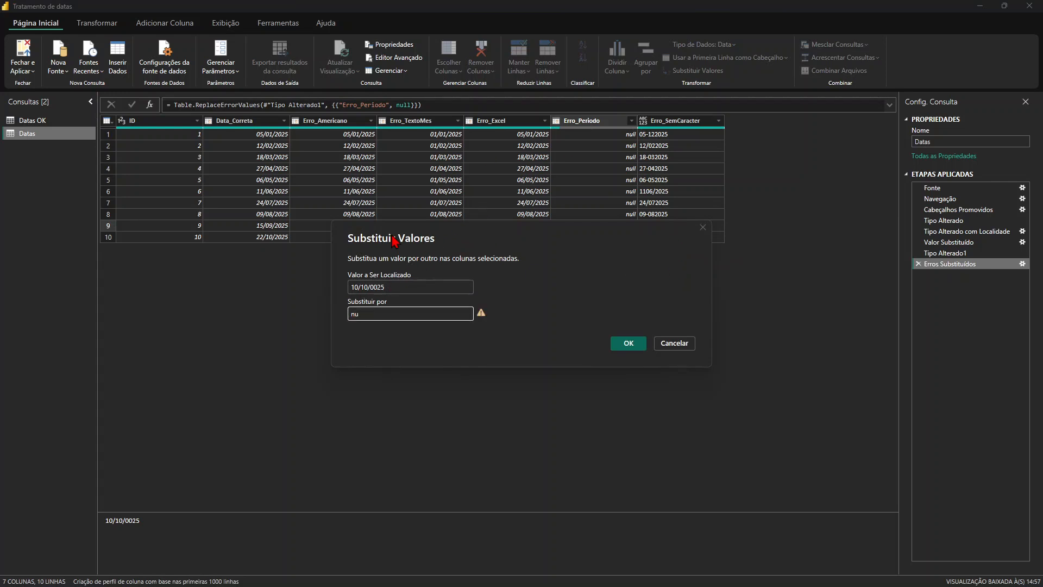
text(ll)
click(633, 348)
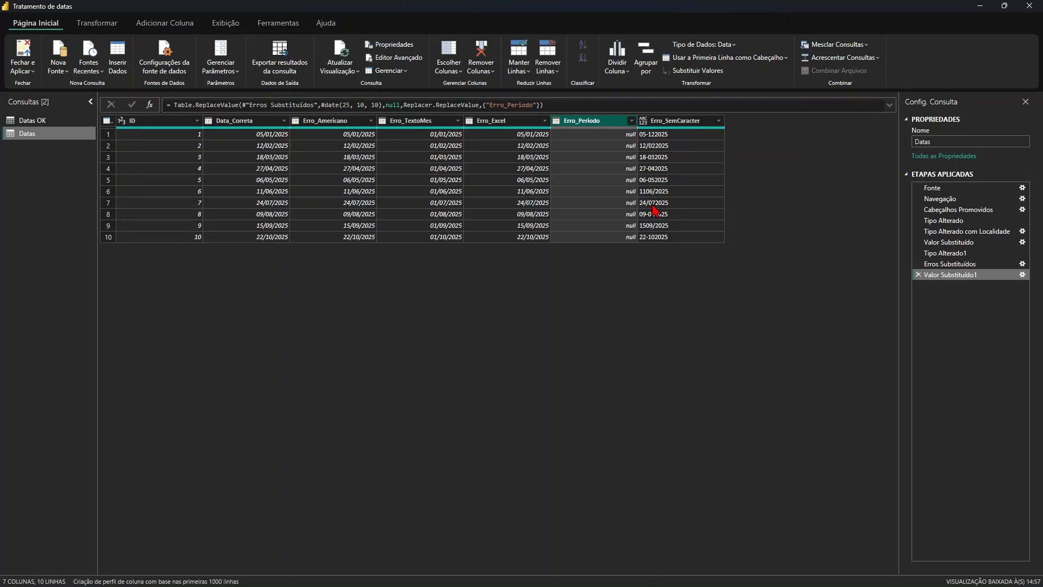
Step: Try changing the Erro_SemCaracter column's type to Data, and remove the resulting type-change step
click(644, 127)
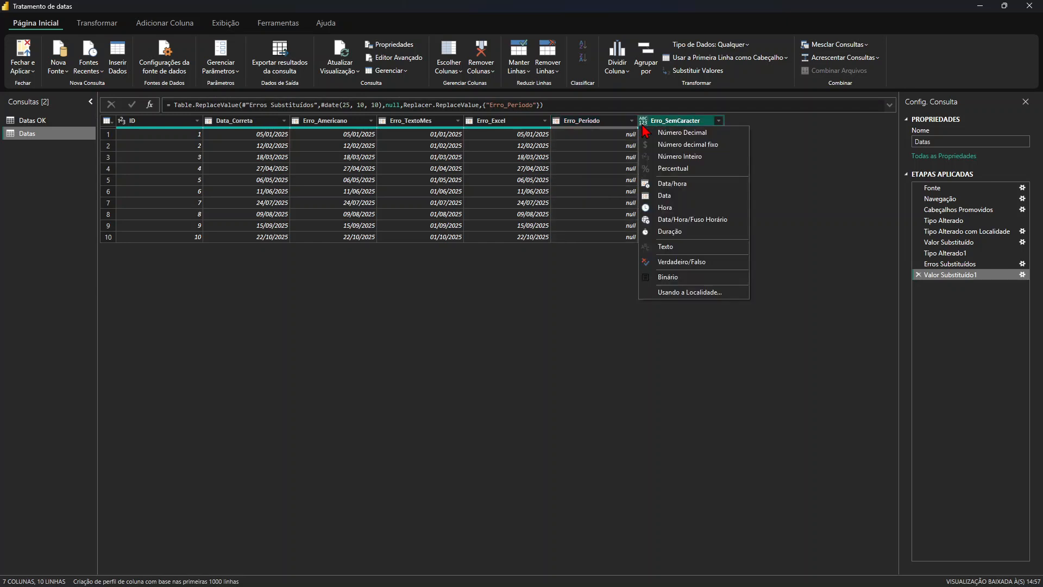
click(670, 196)
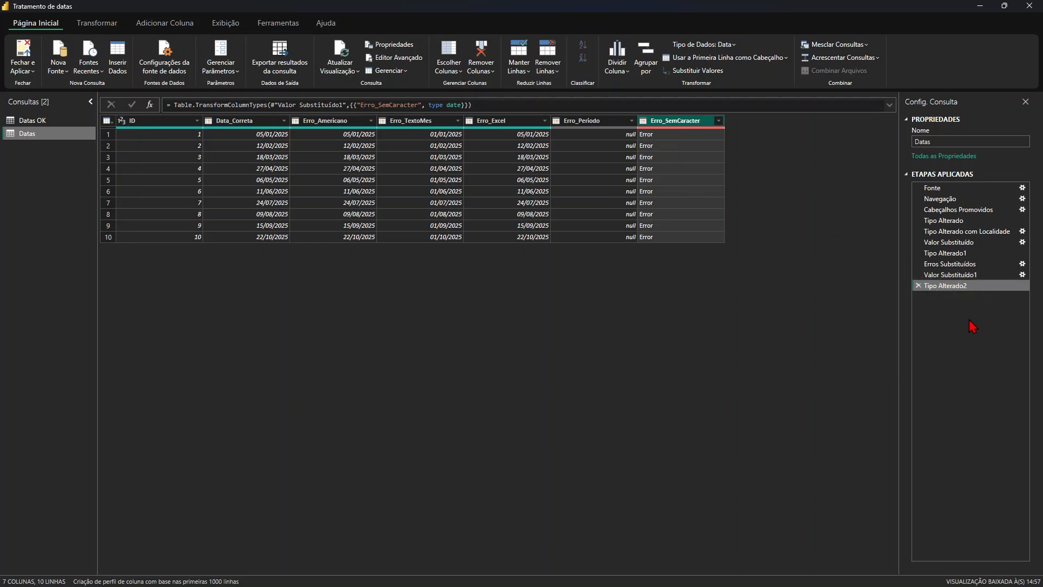
click(918, 285)
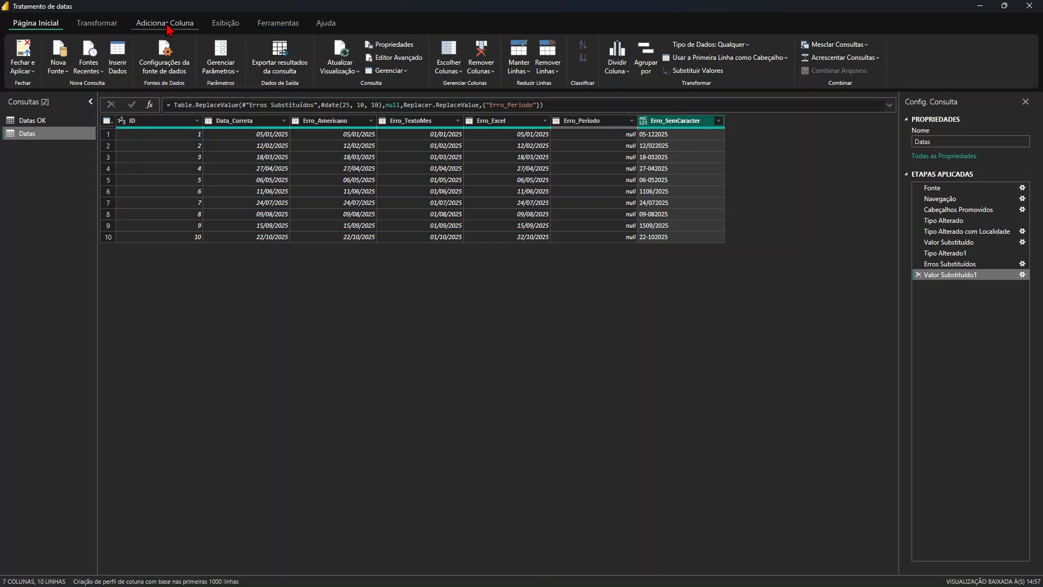
Step: Add a custom column named "Data sem caracter" with the formula Text.Select([Erro_SemCaracter], {"0".."9"})
click(184, 26)
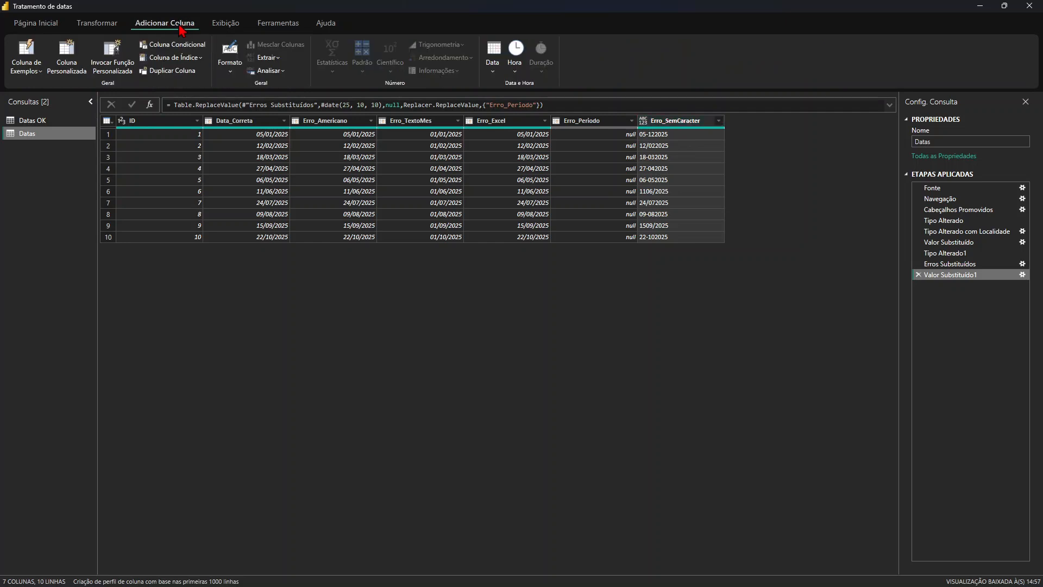
click(66, 60)
drag(561, 193, 549, 268)
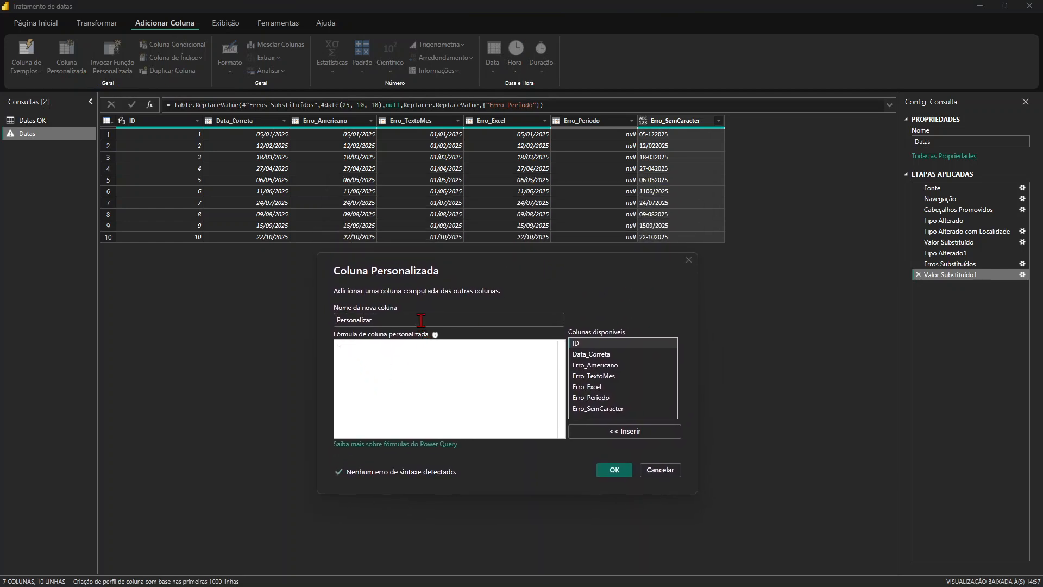
text(Text.Select([Erro_SemCaracter], {"0".."9"}))
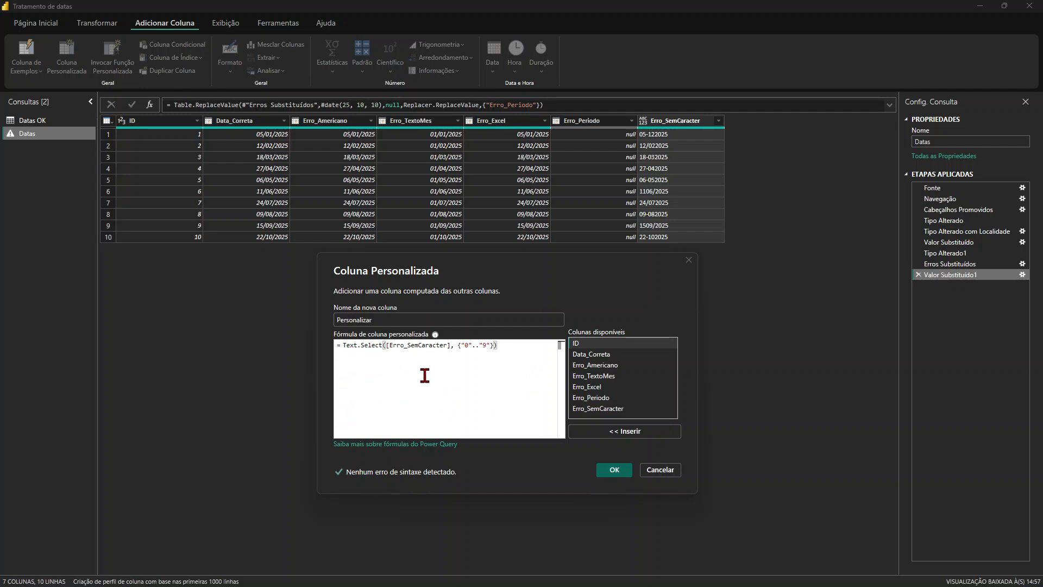
drag(390, 345, 445, 346)
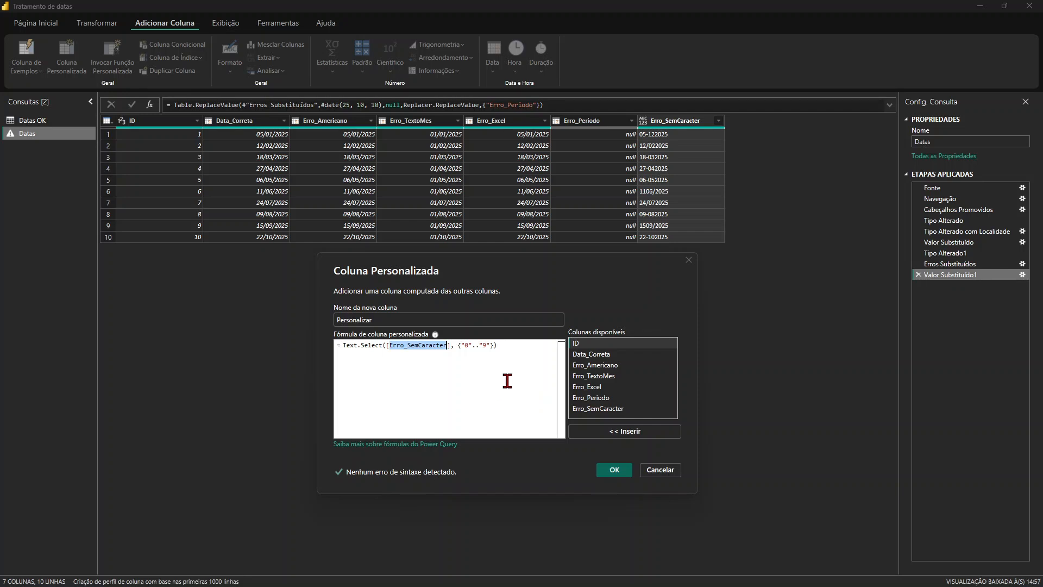
click(513, 365)
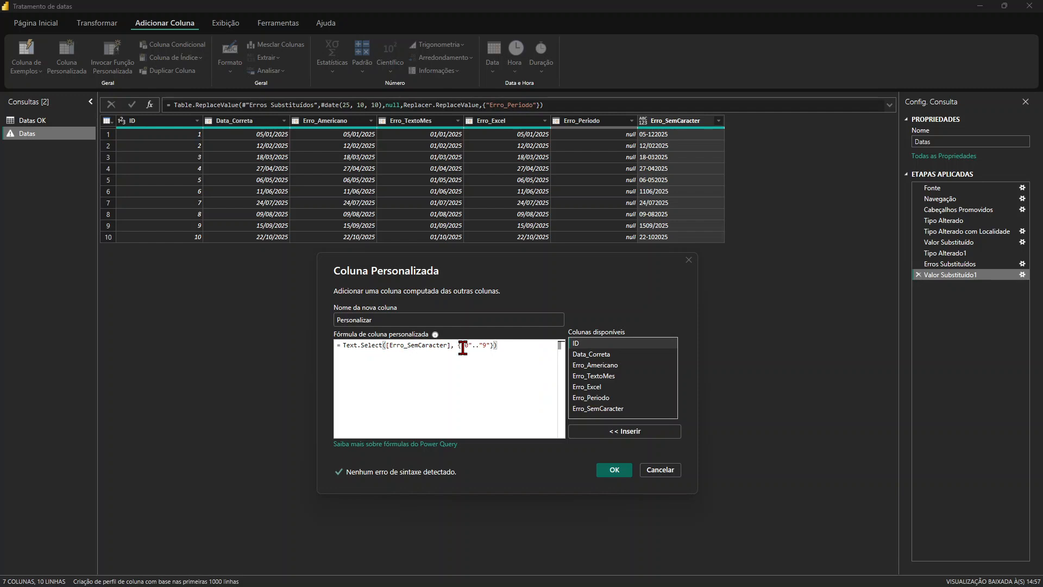
click(374, 320)
double_click(389, 318)
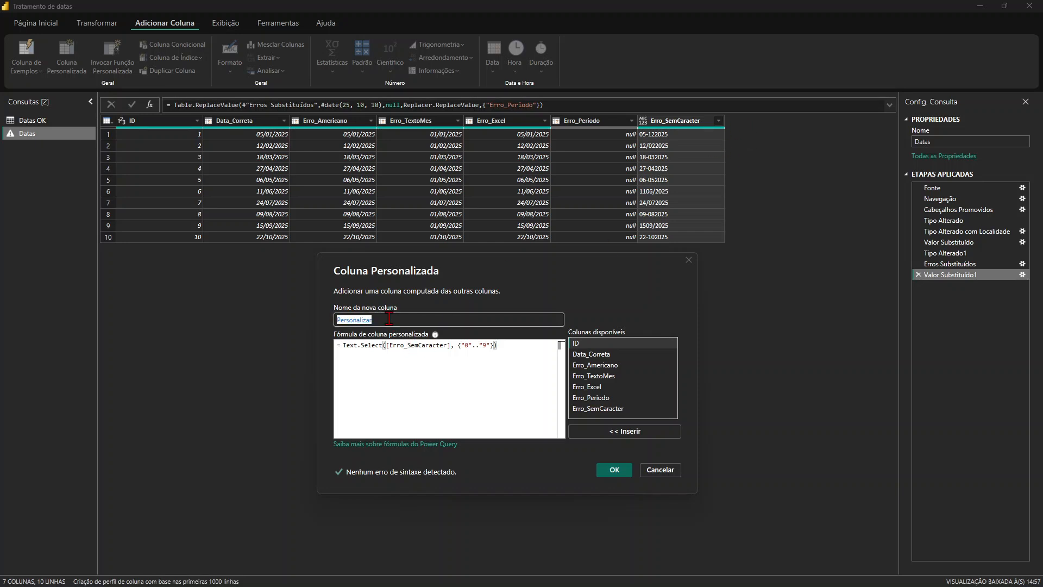
text(Data sem caracter)
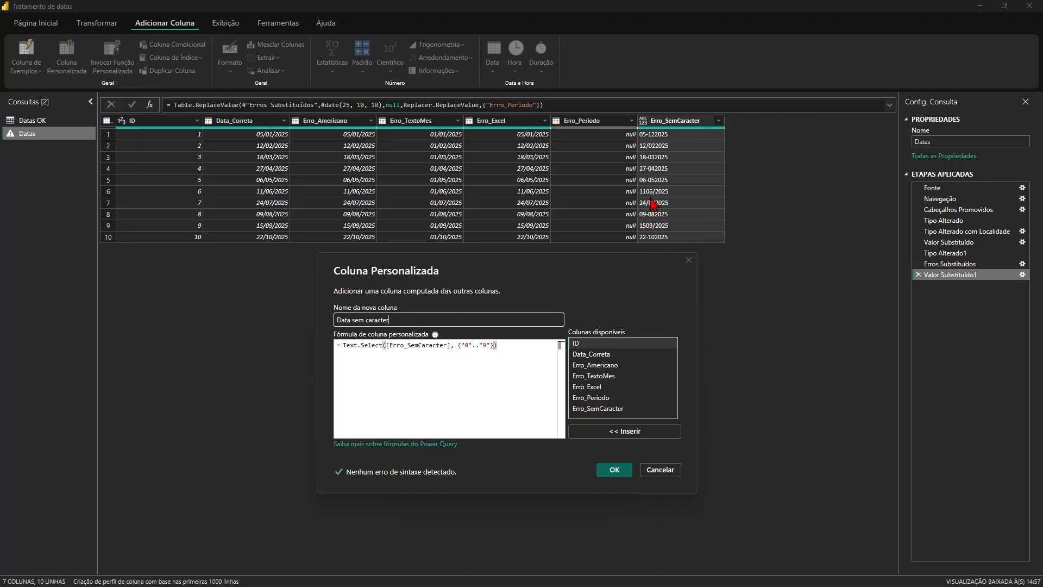
click(615, 471)
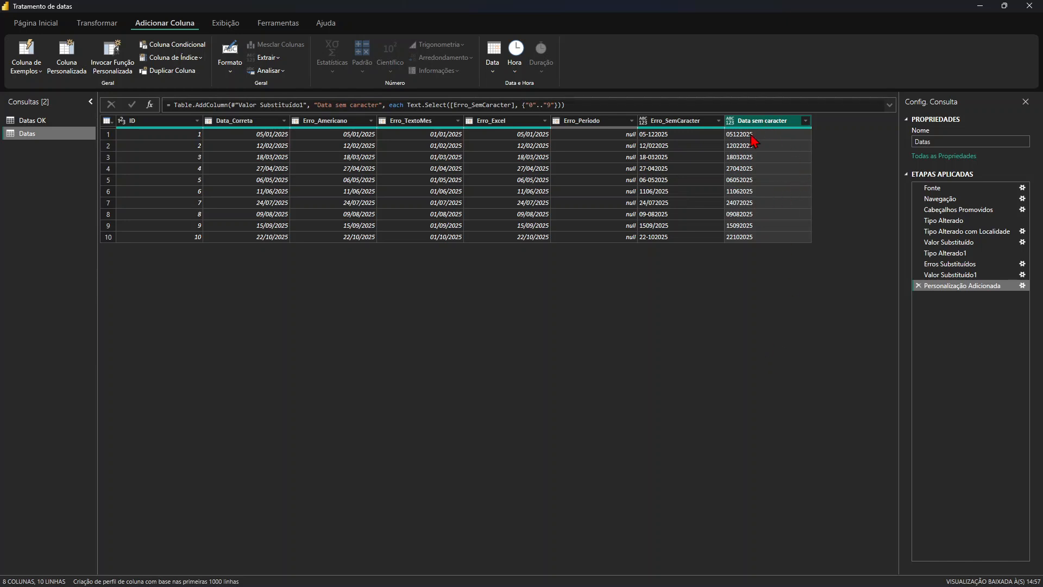
Step: Try changing the Data sem caracter column's type to Data, and delete the resulting type-change step
click(730, 123)
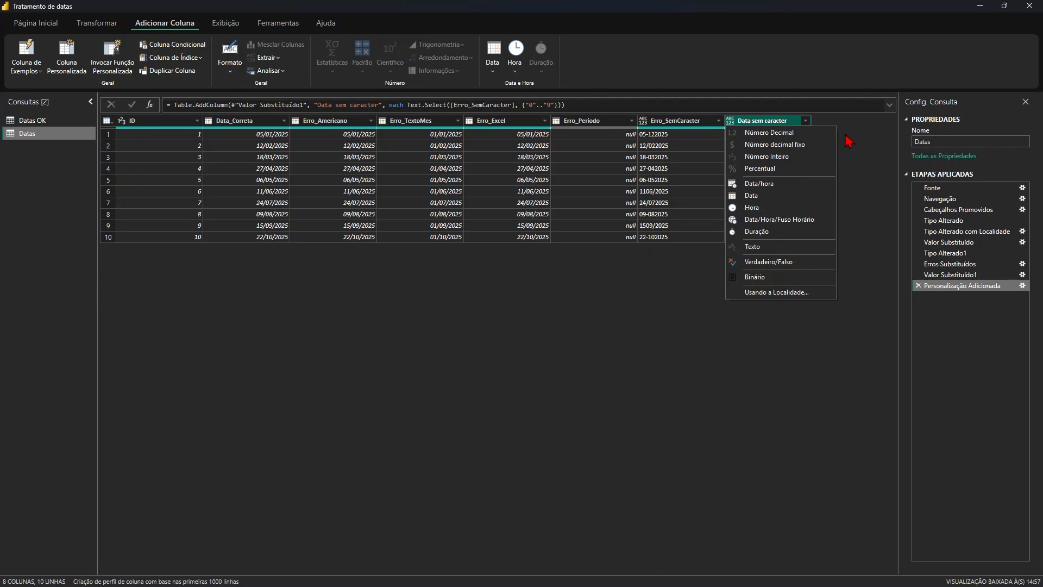
click(754, 196)
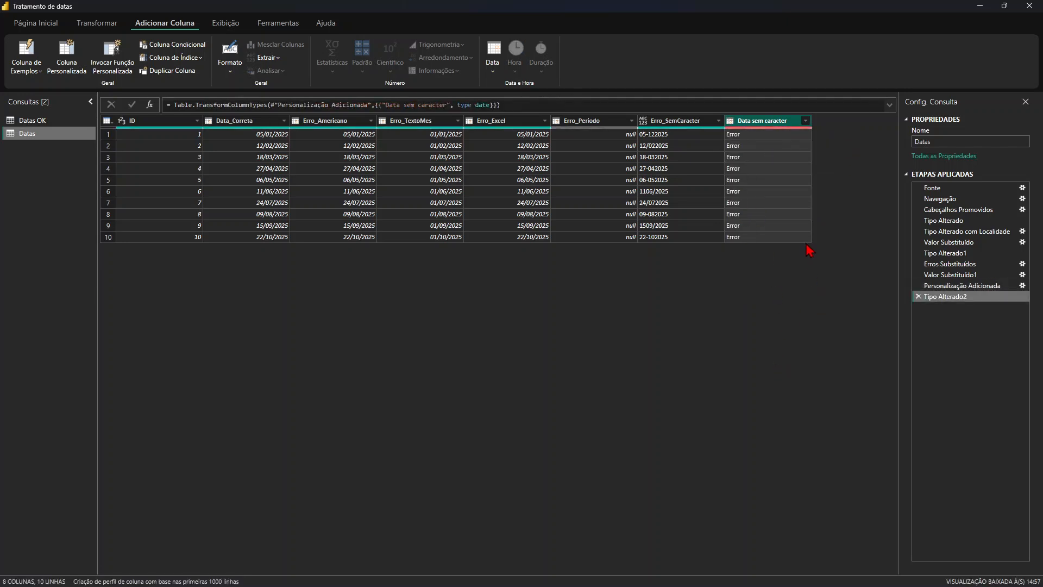
click(918, 297)
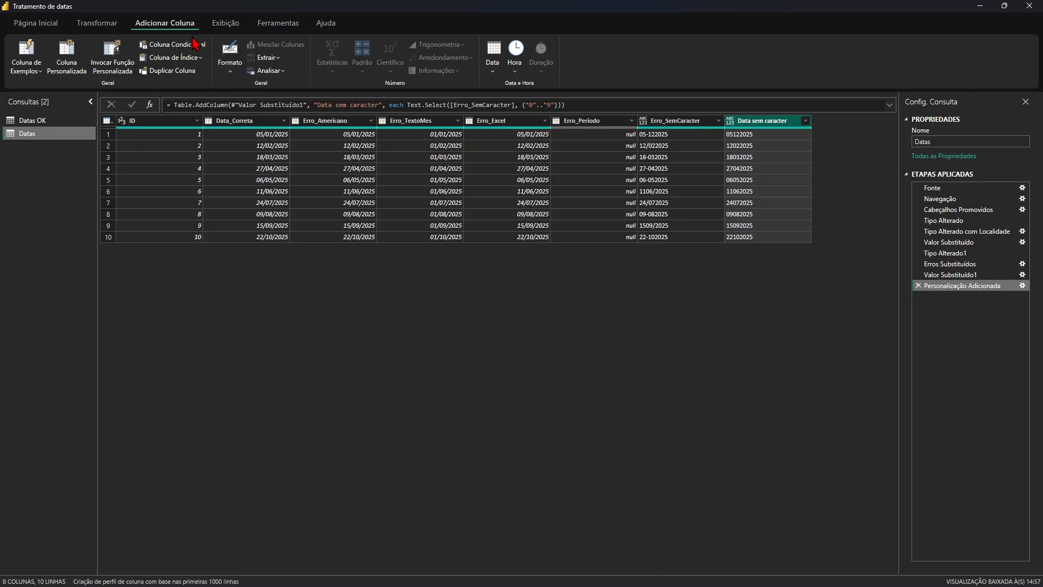
Step: Split the Data sem caracter column by 2 characters, once as far left as possible, and remove the automatic type-change step
click(111, 24)
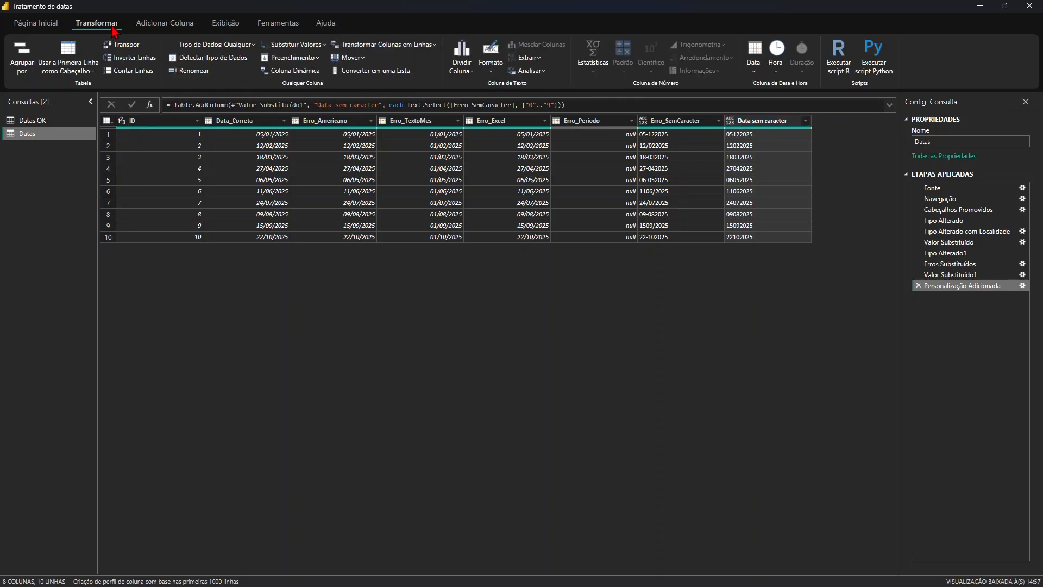
click(472, 78)
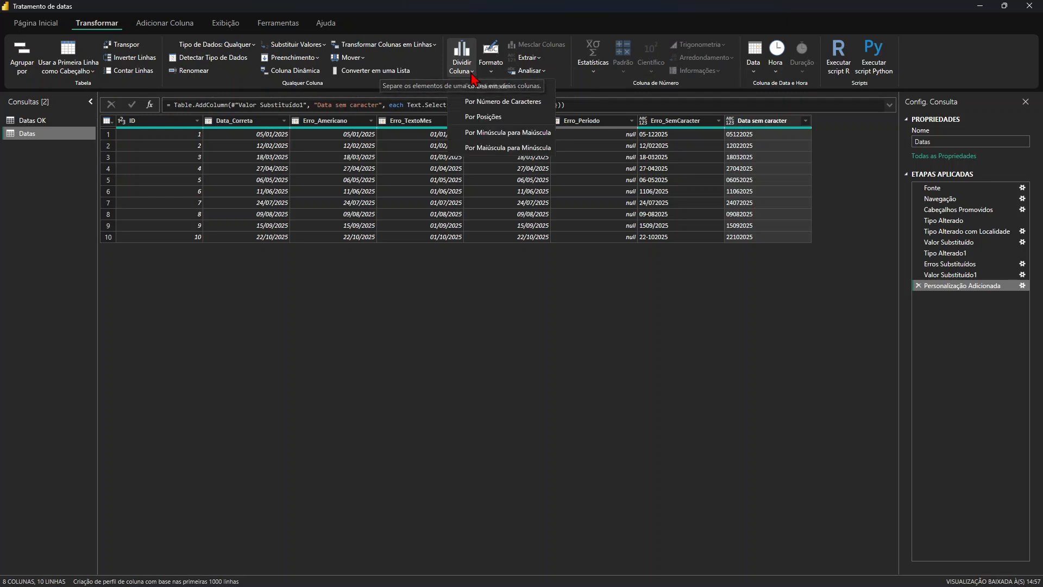
click(514, 103)
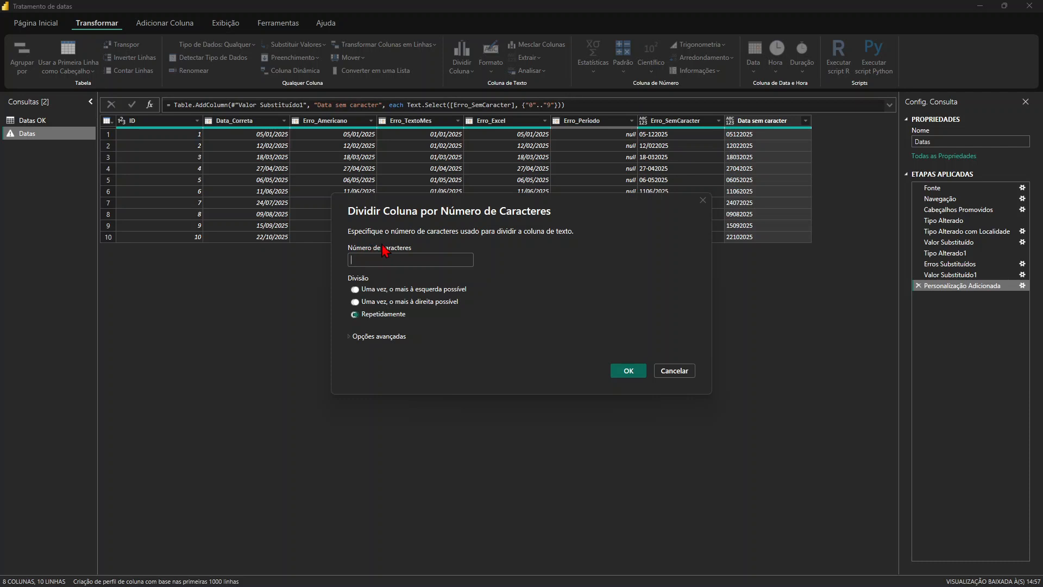
text(2)
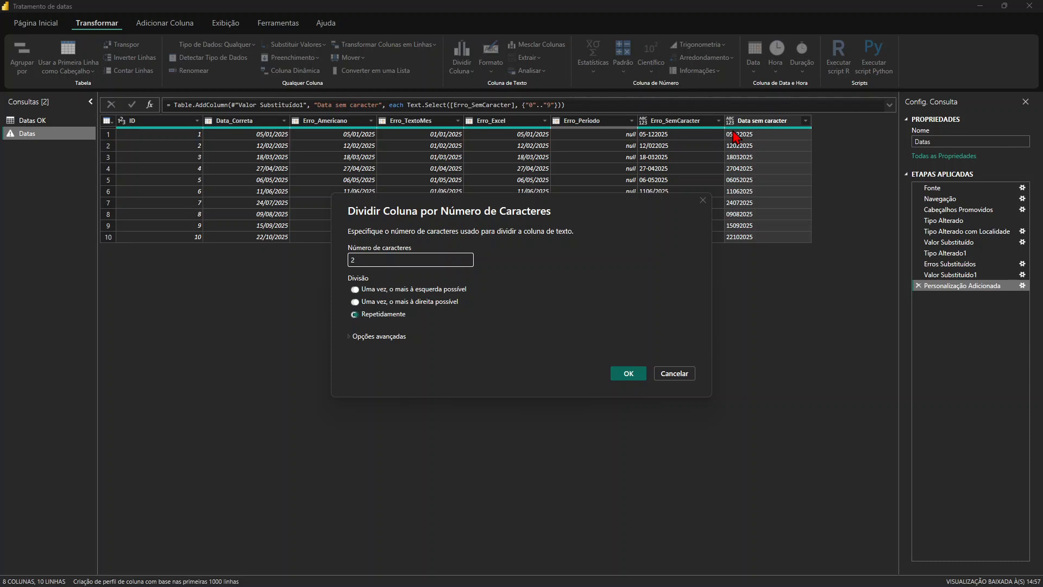
click(355, 290)
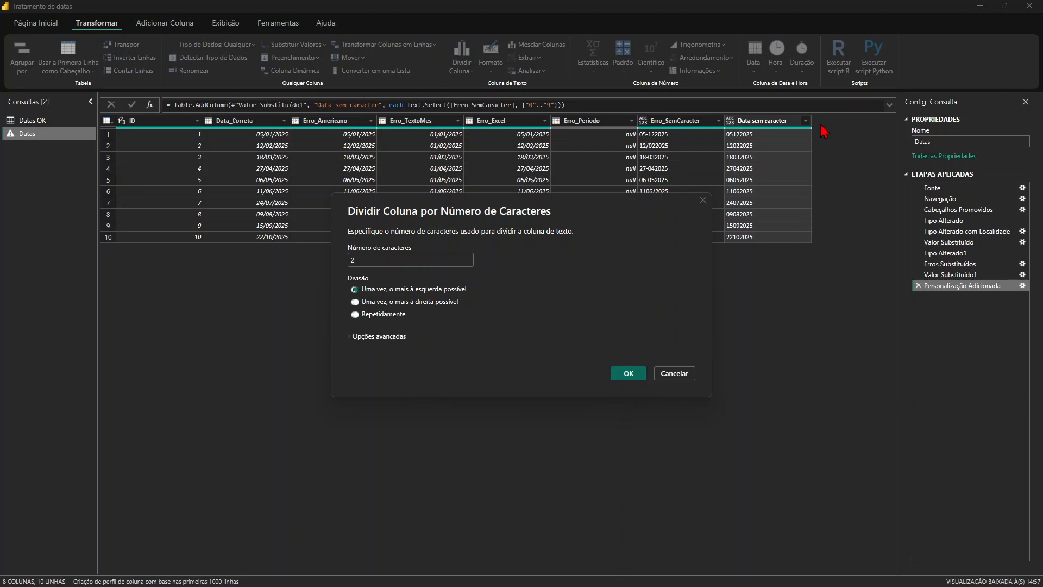
click(627, 374)
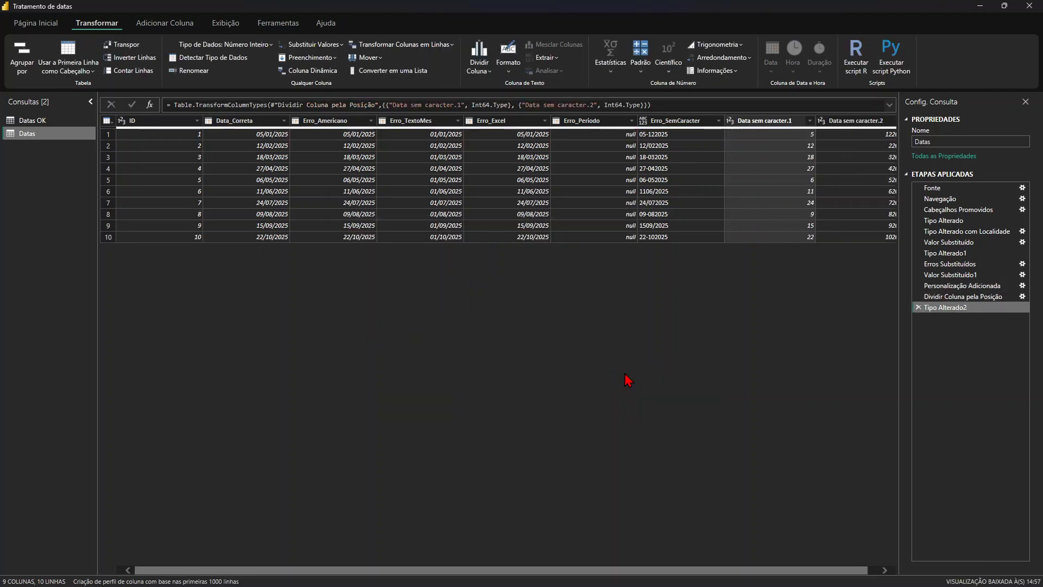
scroll(787, 570, right, 1)
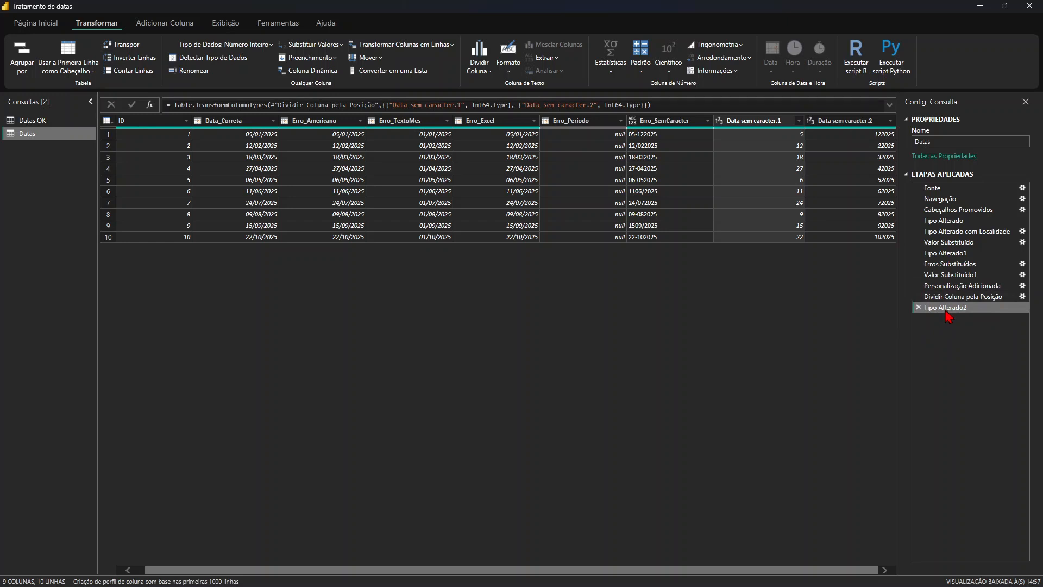
click(918, 308)
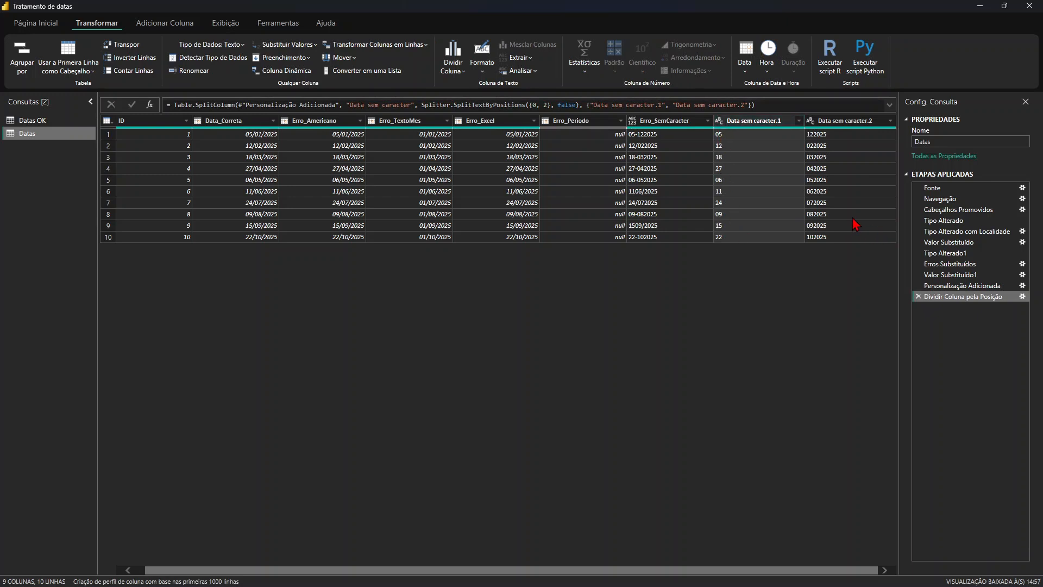
Step: Rename the Data sem caracter.1 column as Dia
click(848, 122)
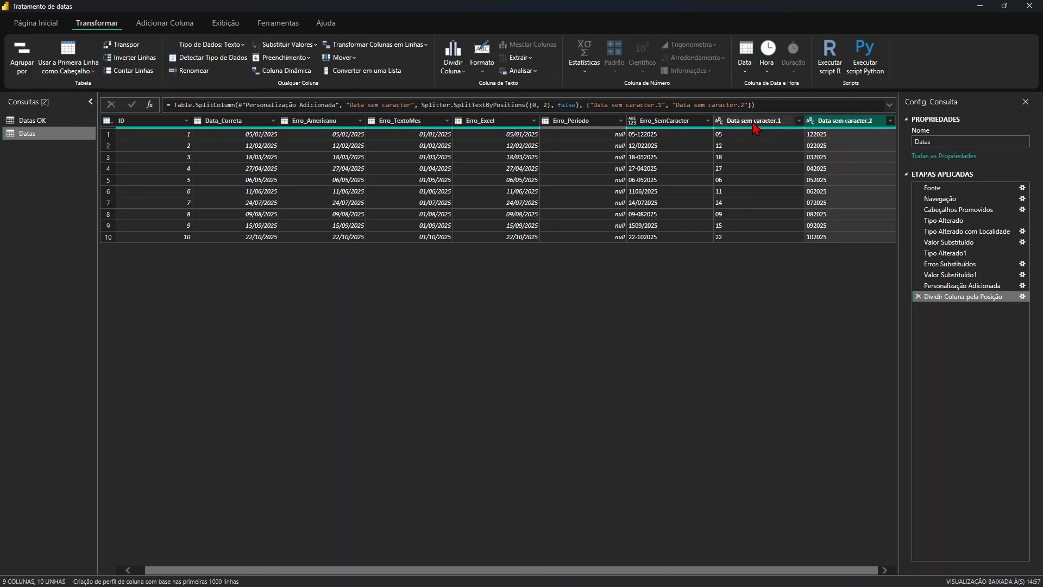
click(779, 120)
double_click(777, 121)
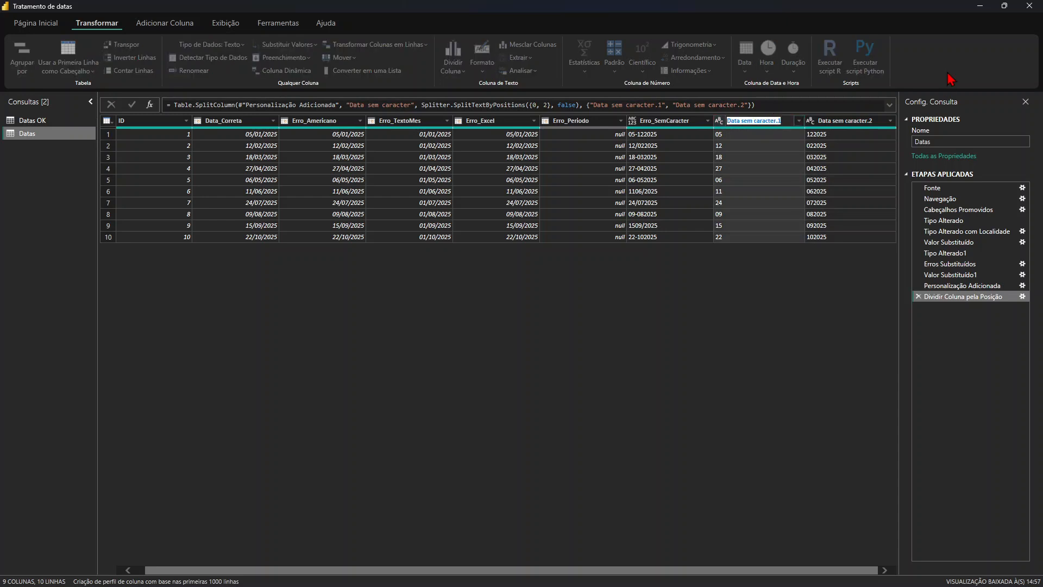
text(Dia)
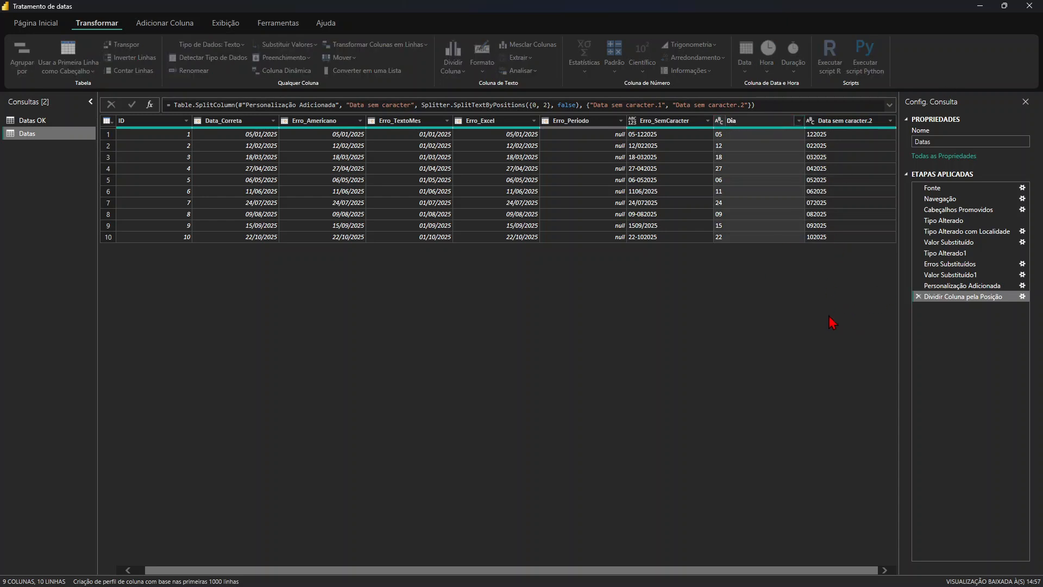
key(Return)
key(Return)
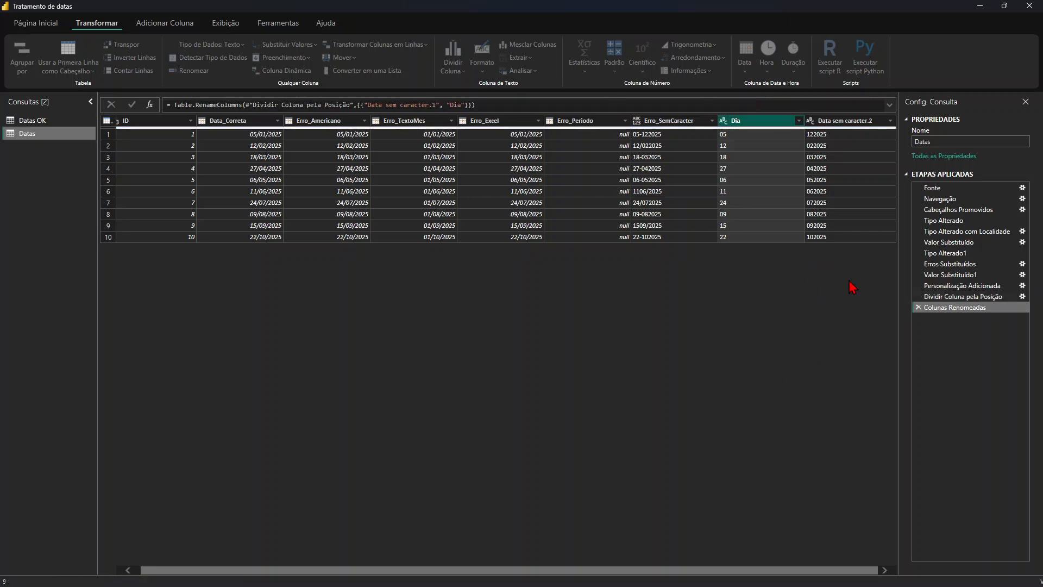
Step: Split the Data sem caracter.2 column by 2 characters, once as far left as possible, and delete the automatic type-change step
click(861, 122)
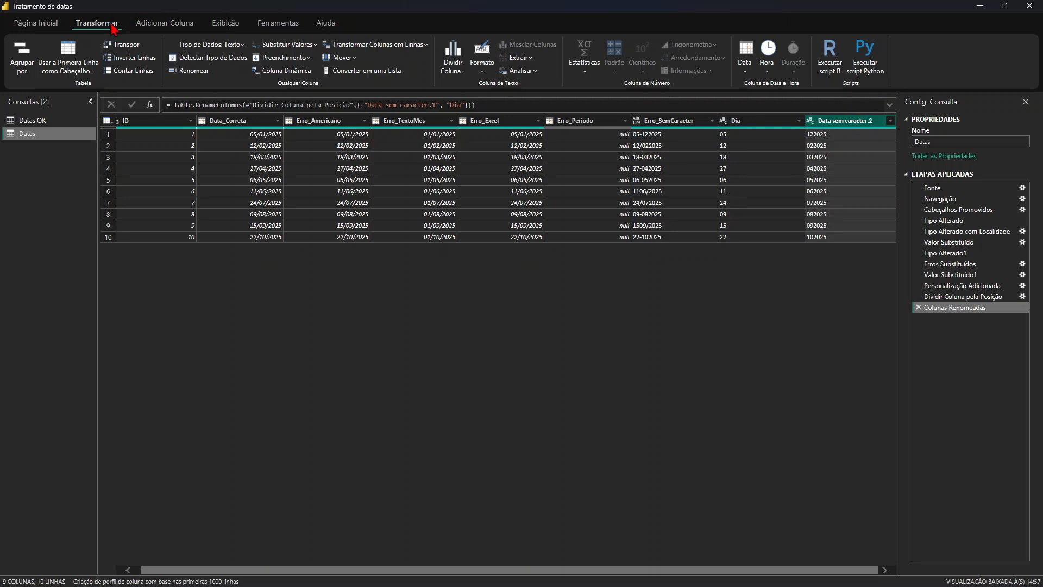
click(462, 69)
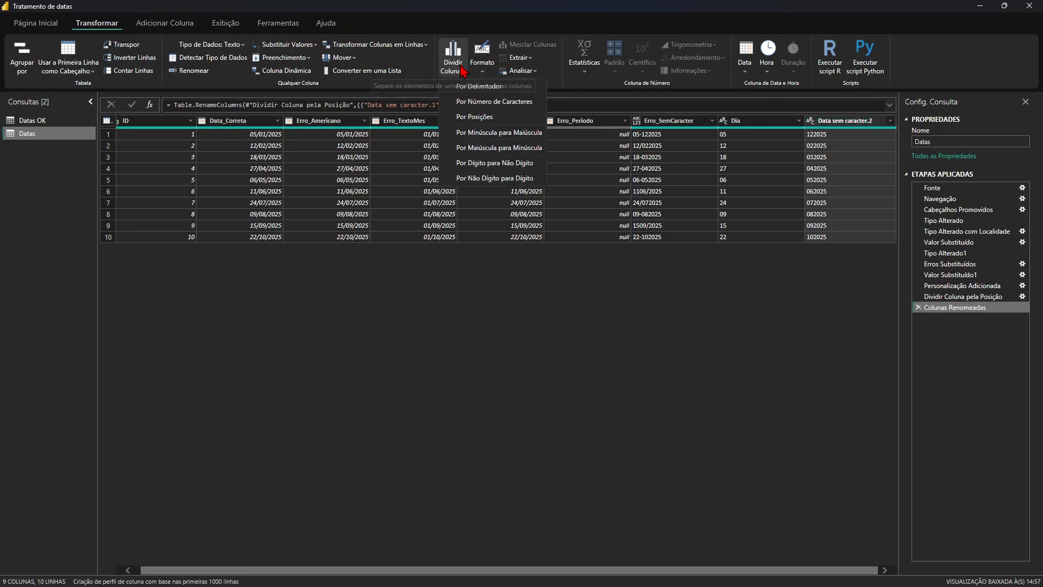
click(512, 104)
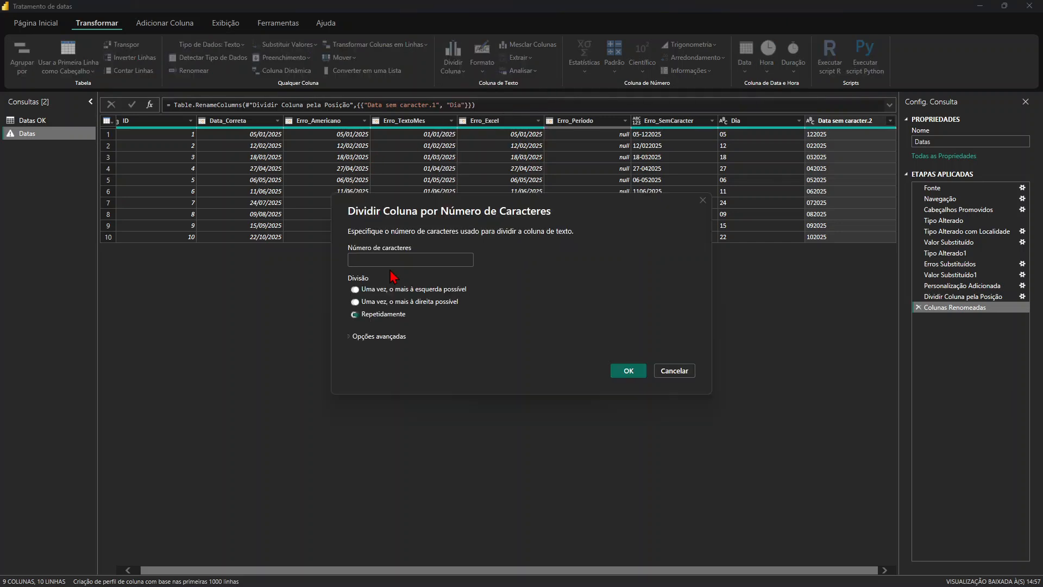
text(2)
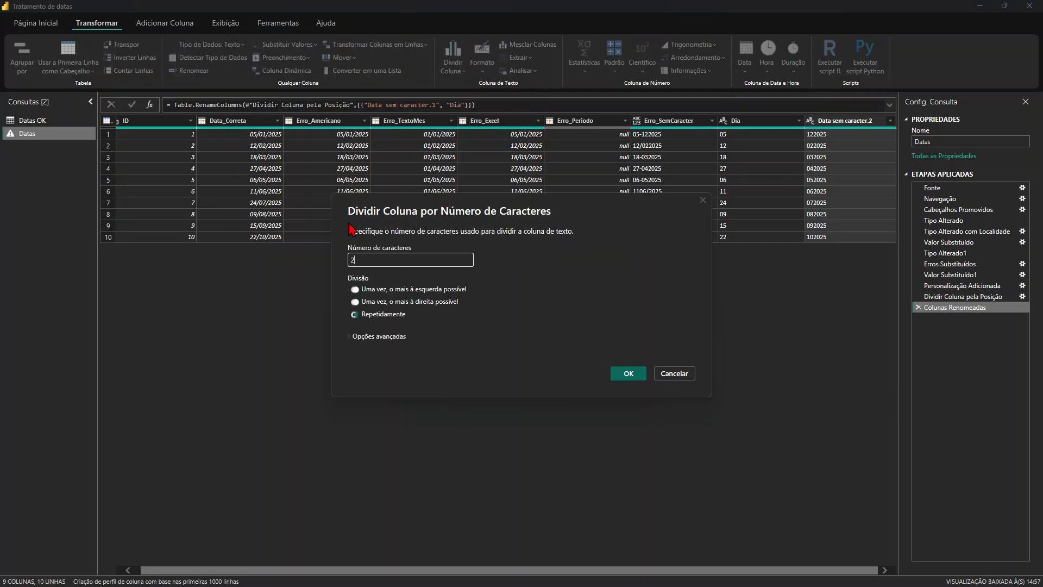
click(354, 289)
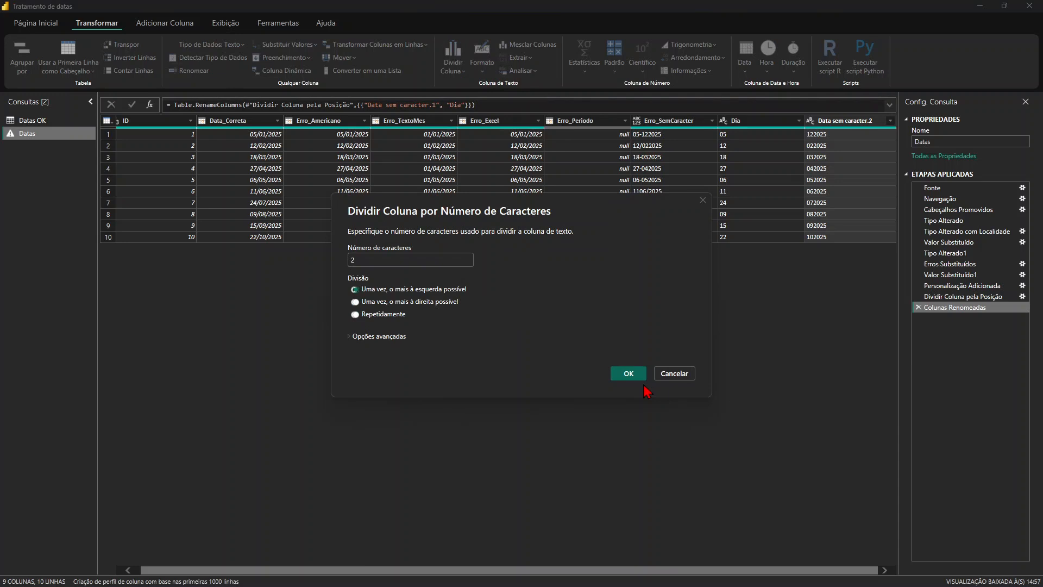
click(629, 373)
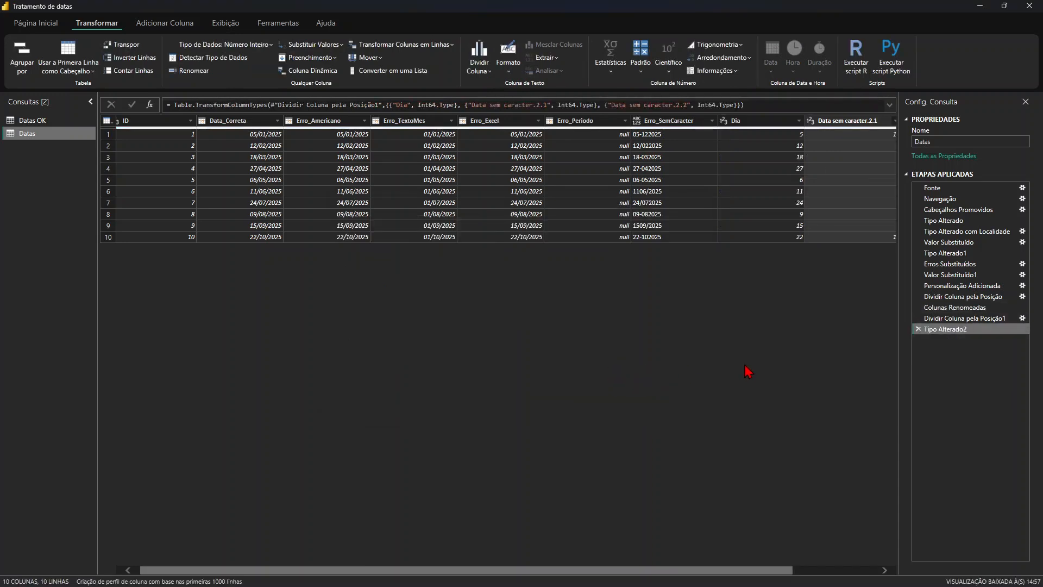
drag(714, 568, 903, 549)
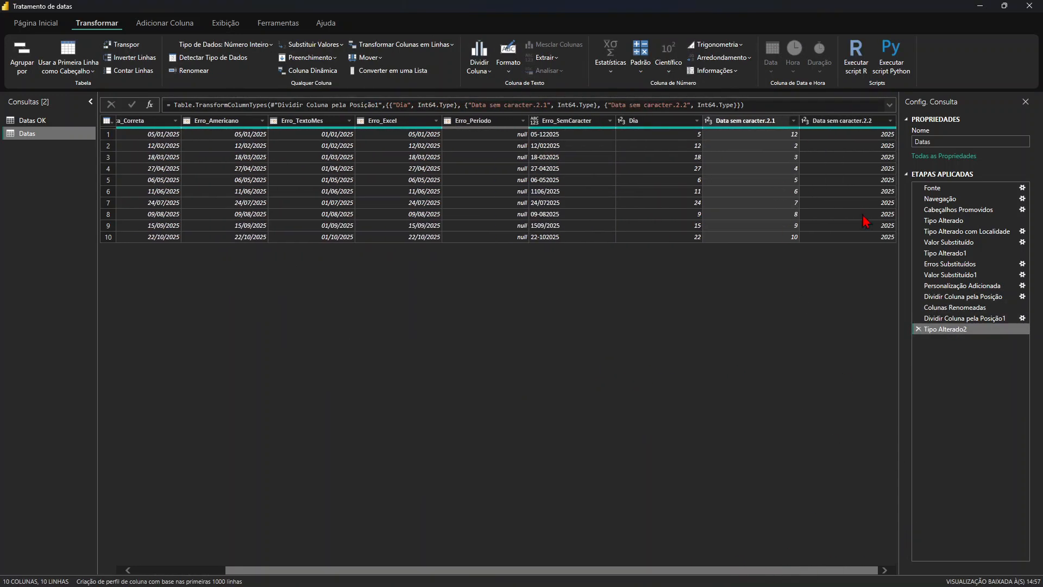
click(918, 330)
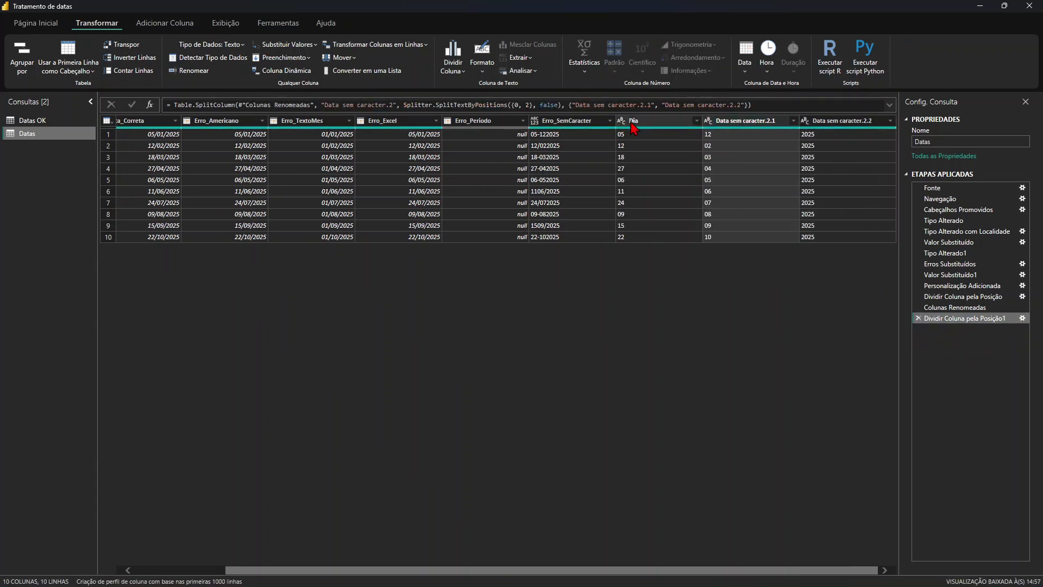
Step: Rename the Data sem caracter.2.1 column as Mês and the Data sem caracter.2.2 column as Ano
click(743, 126)
double_click(744, 127)
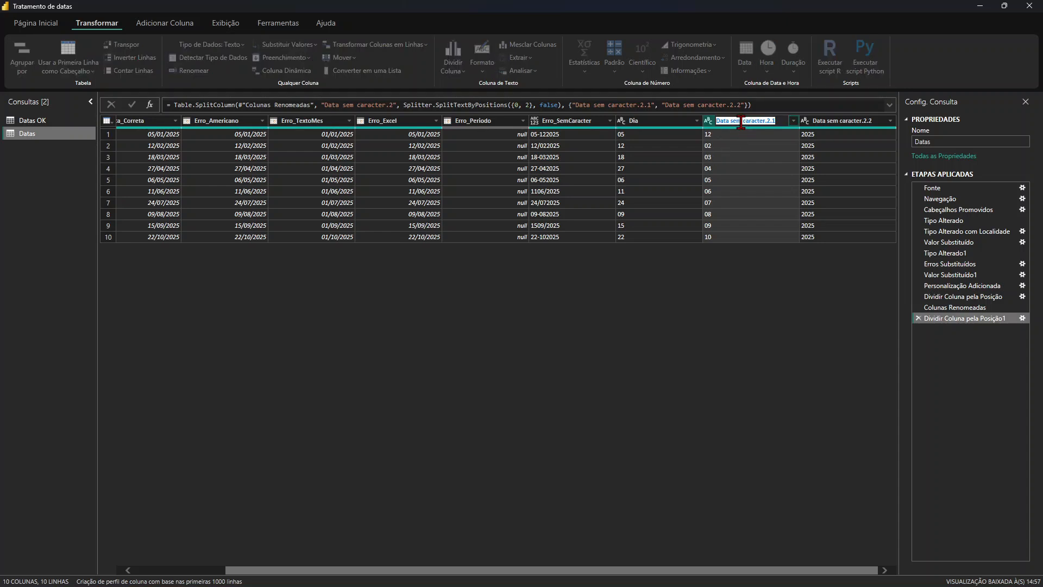
text(M)
click(828, 330)
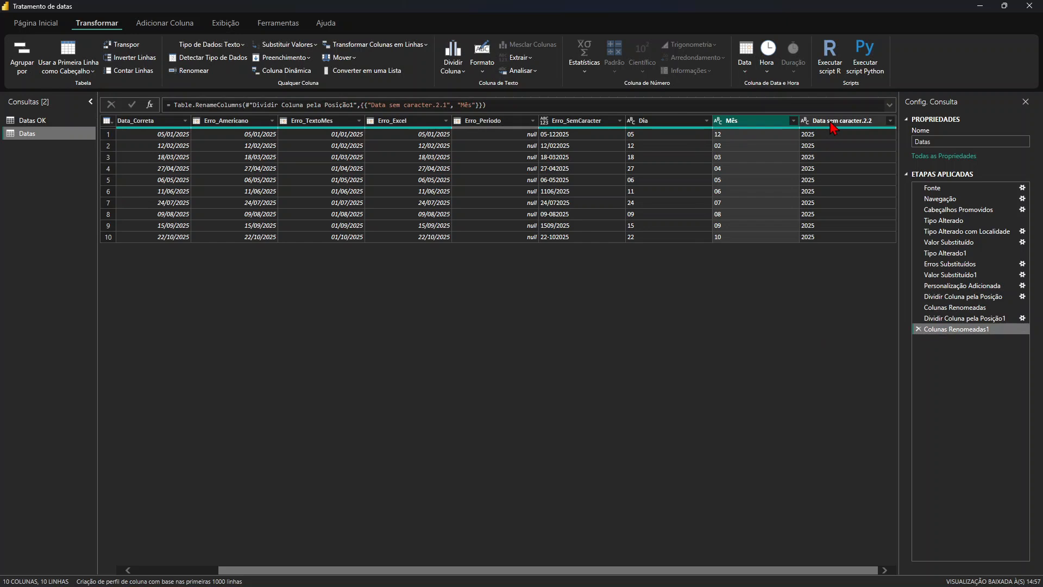
double_click(829, 120)
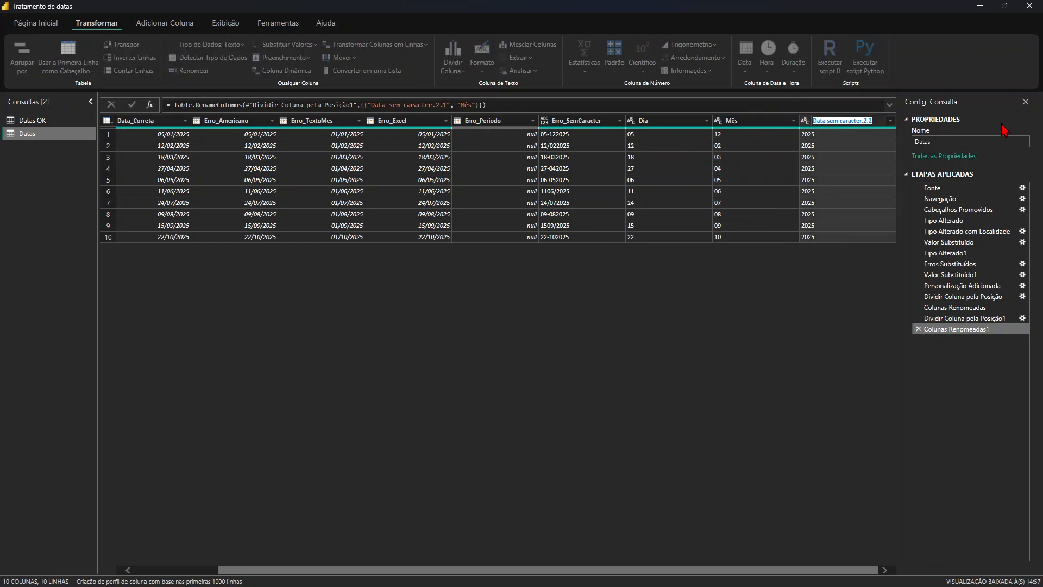
text(Ano)
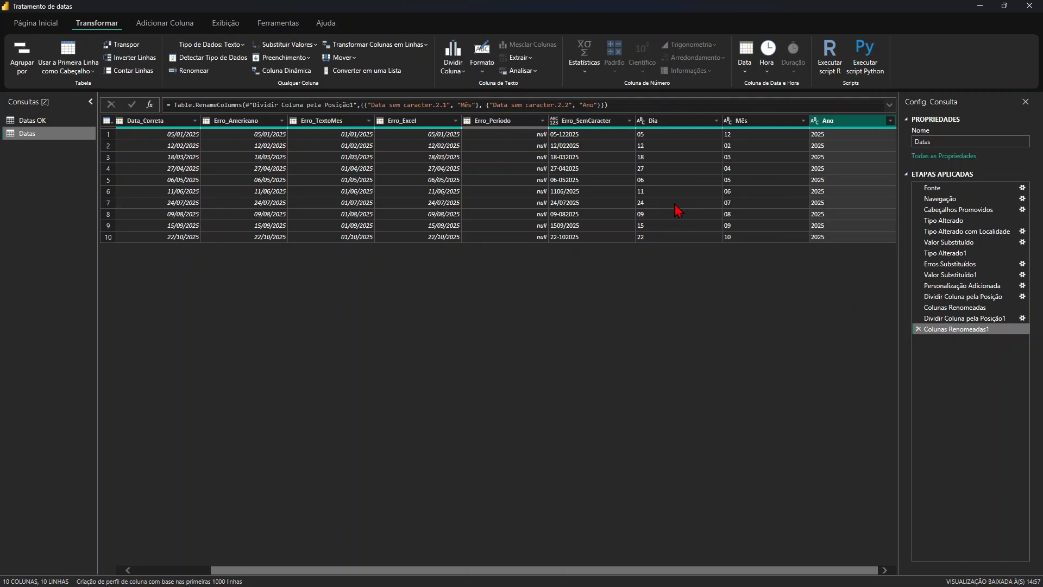
Step: Merge the Dia, Mês and Ano columns in that order with the custom separator / into a column named Data
click(682, 126)
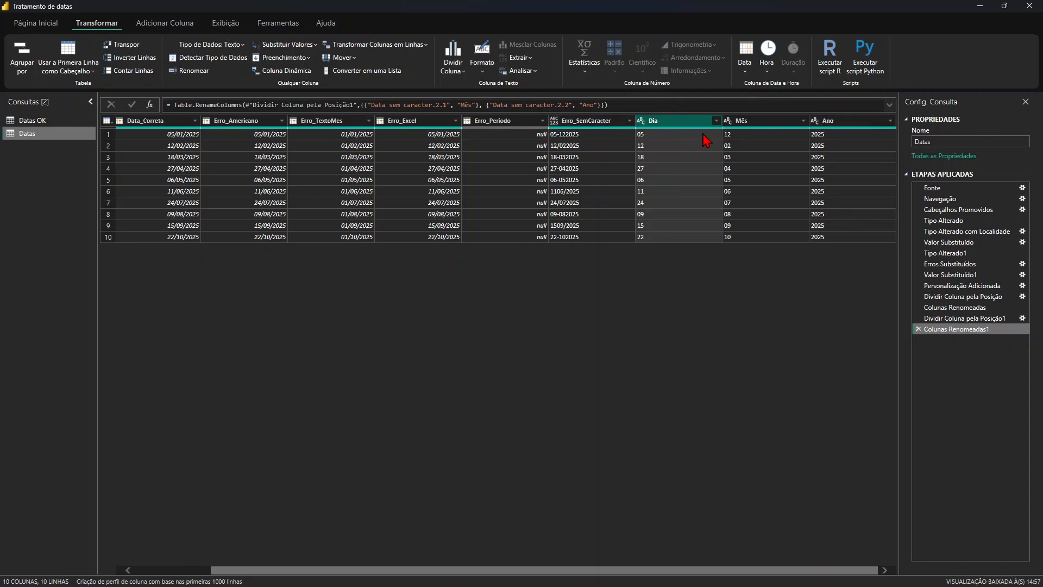
ctrl+click(753, 123)
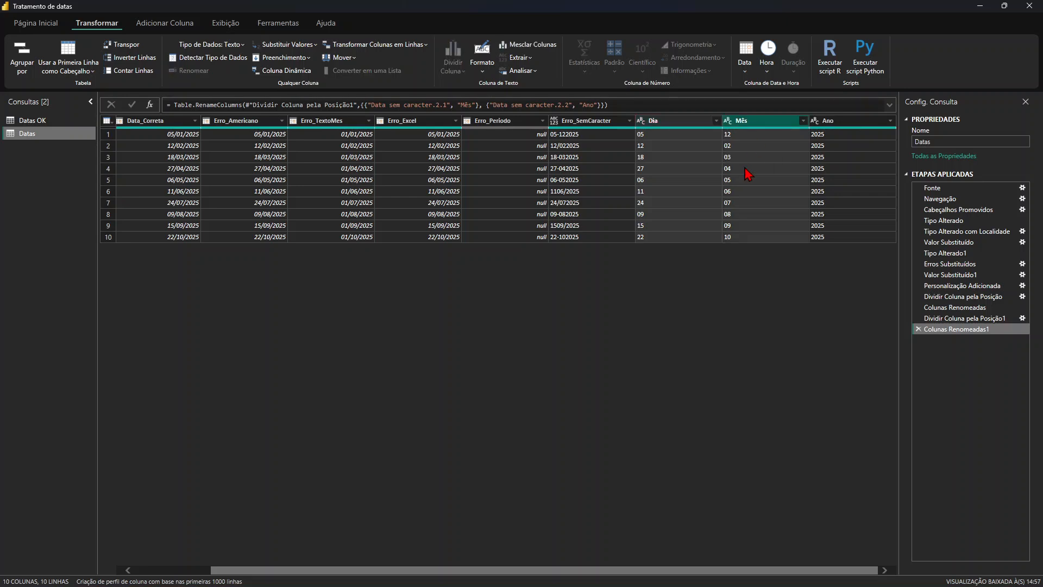
click(844, 123)
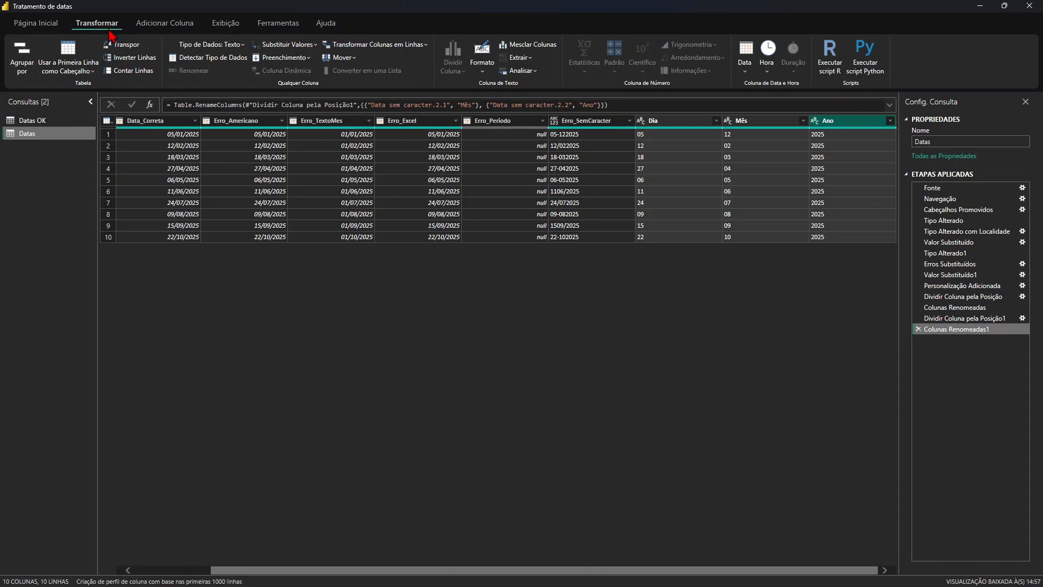
click(535, 49)
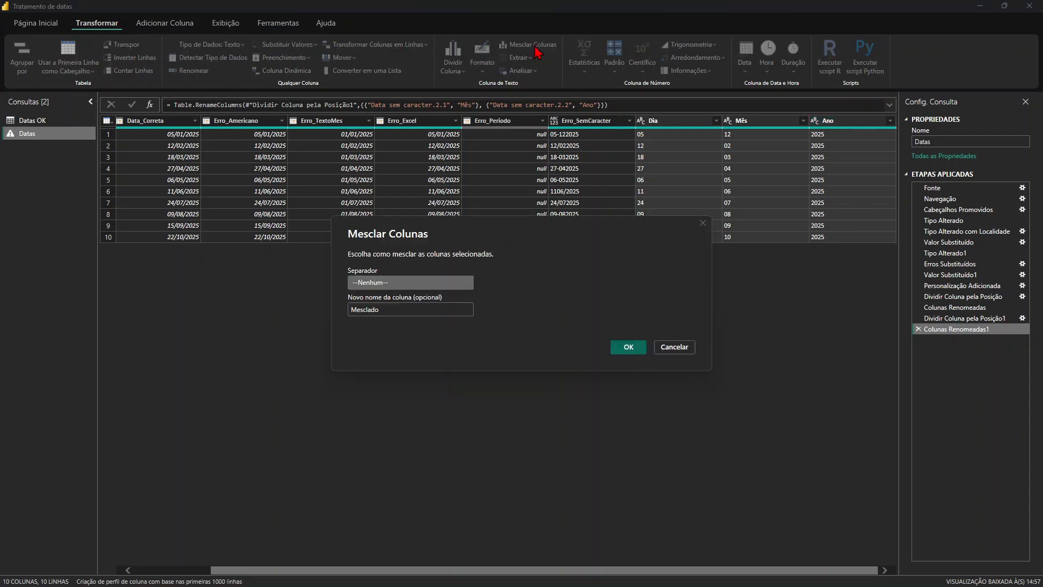
click(377, 284)
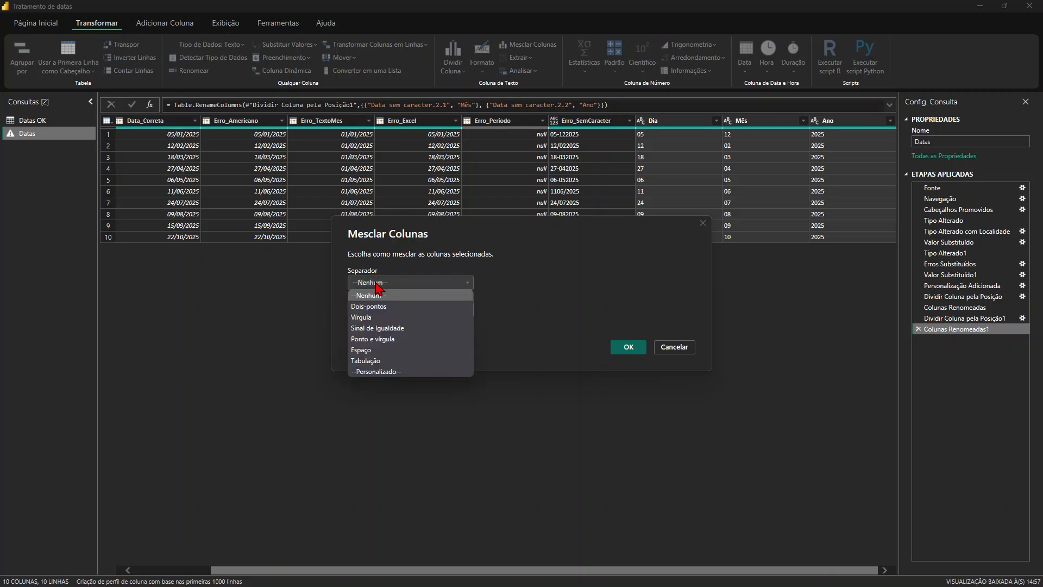
click(387, 373)
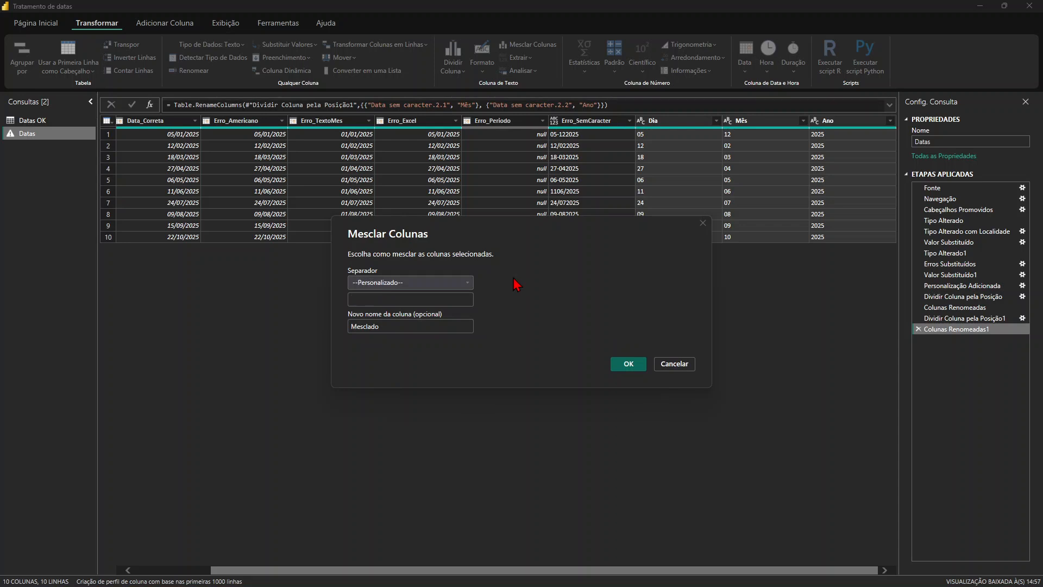
text(/)
double_click(390, 330)
text(Data)
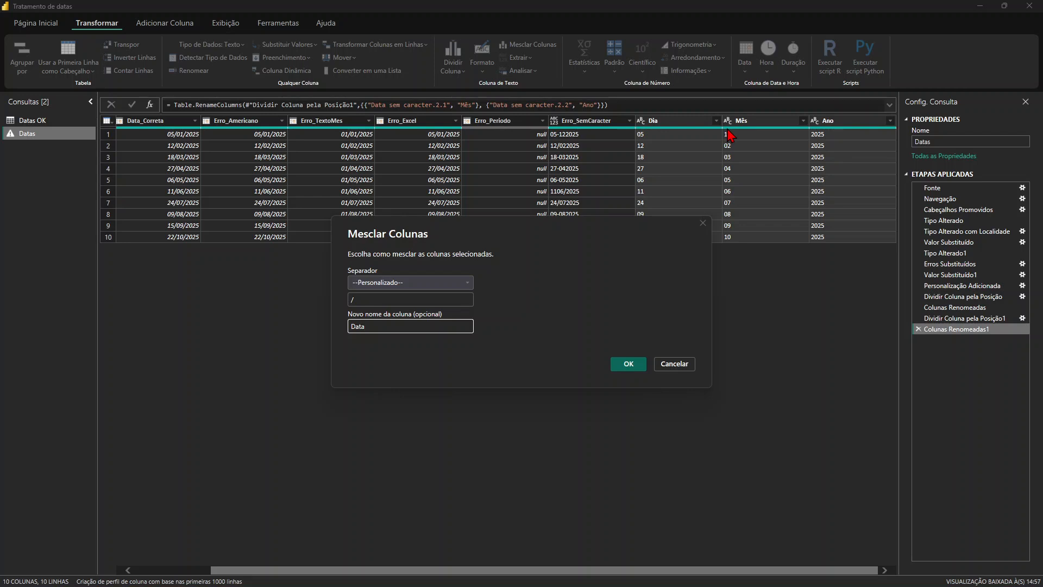
click(628, 364)
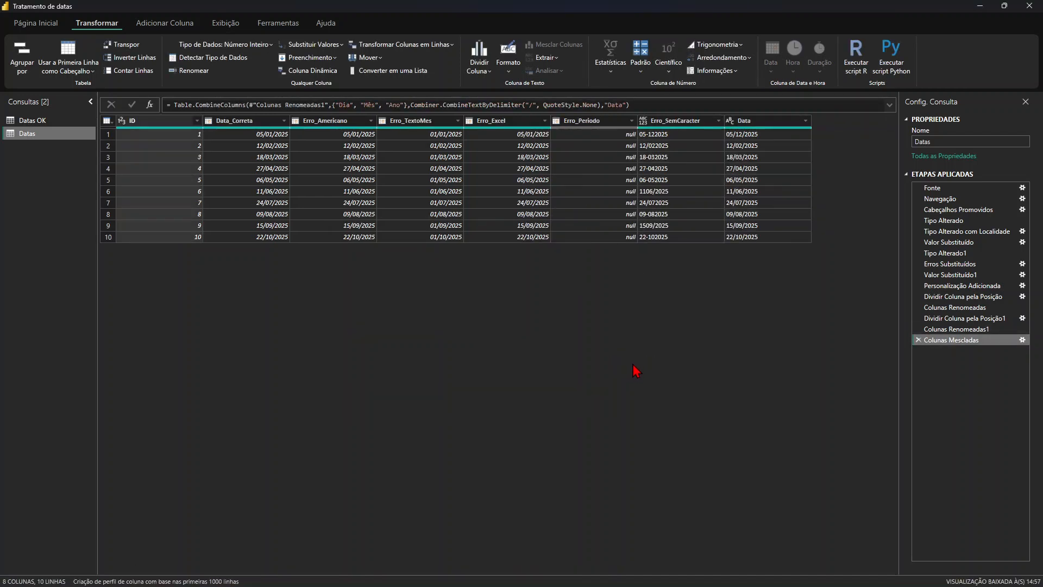
Step: Change the data type of the merged Data column to Data
click(752, 120)
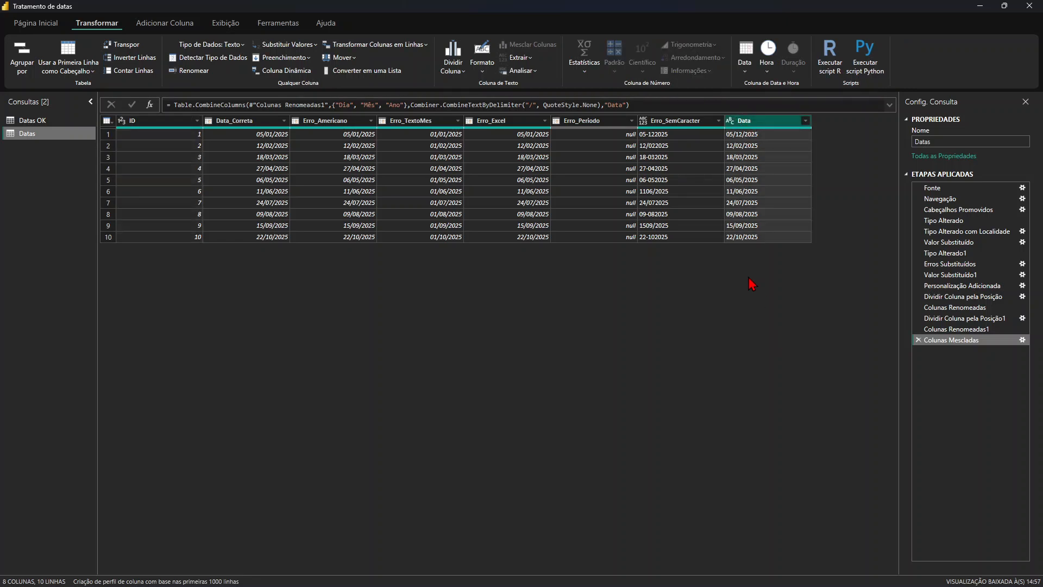
click(731, 129)
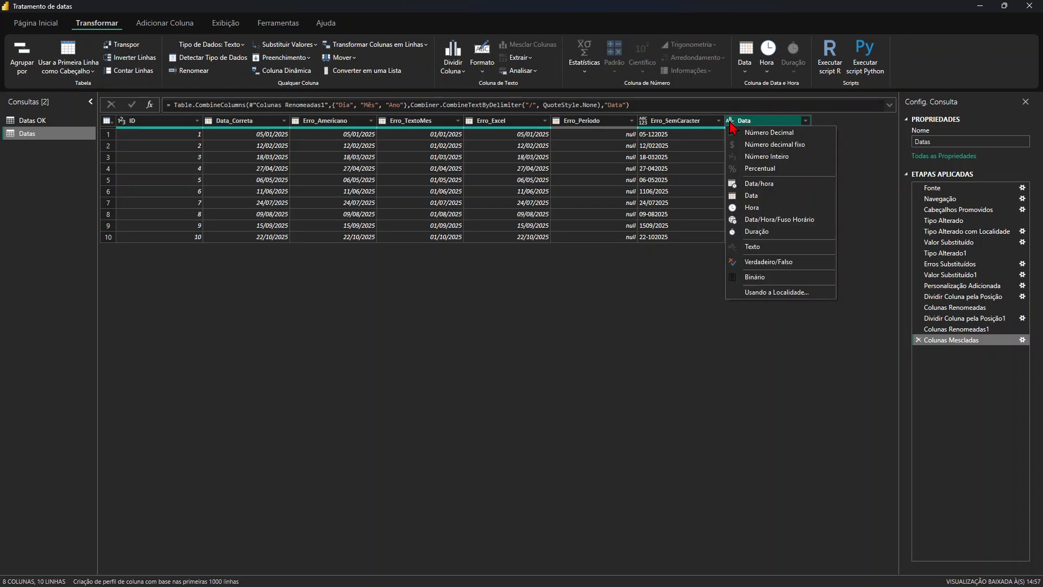
click(766, 197)
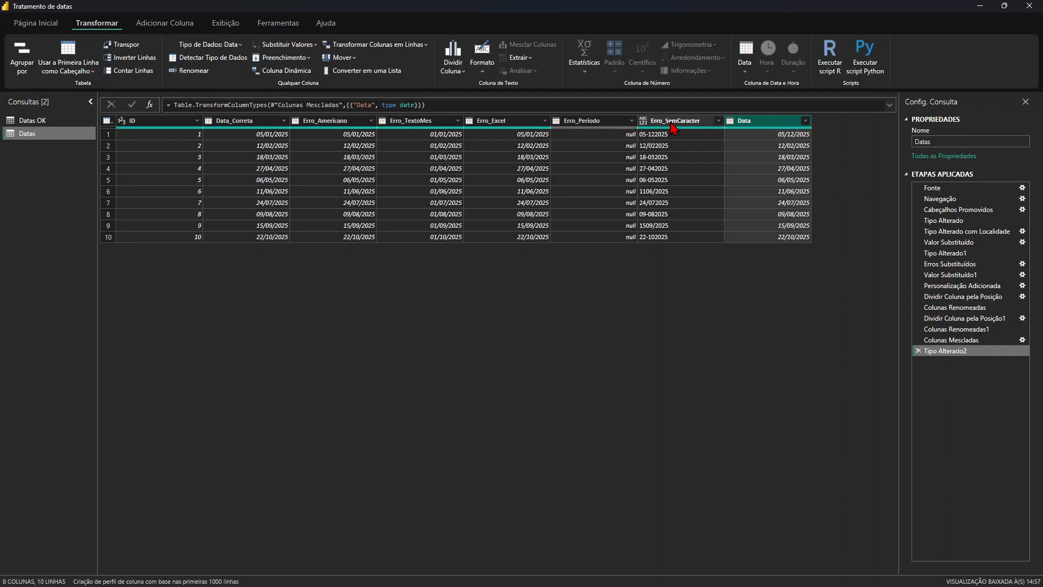
Step: Remove the original Erro_SemCaracter column from the Datas query
click(674, 122)
right_click(673, 124)
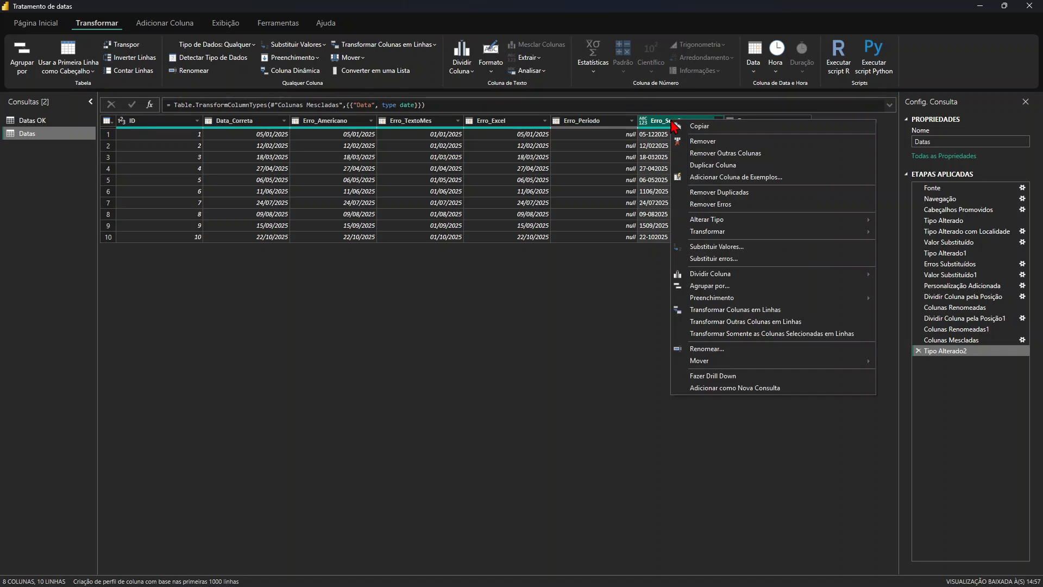
click(712, 148)
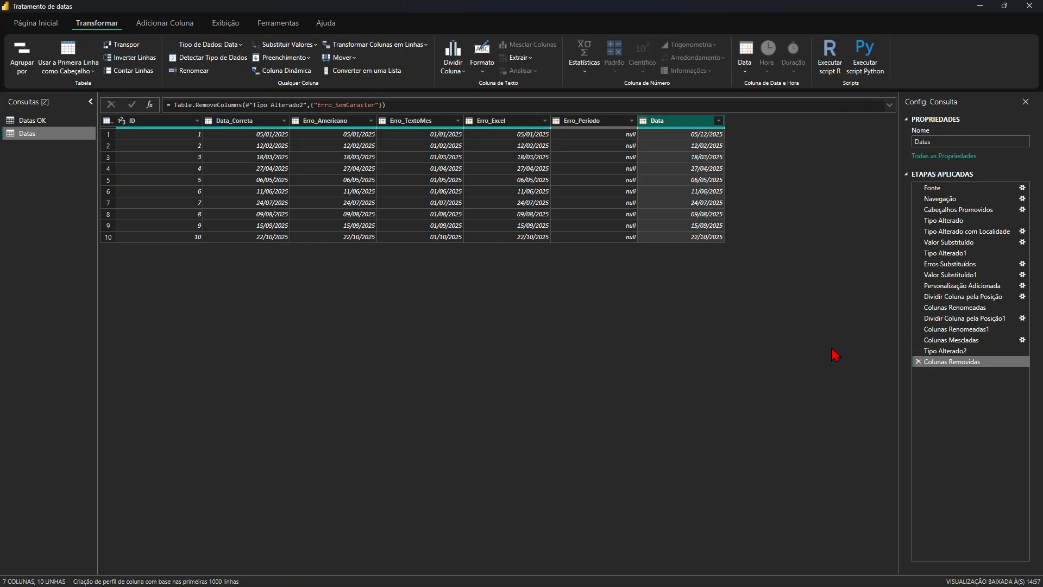
Step: Close the query editor with the changes applied and display the Datas table in the report file's table view
click(48, 24)
click(22, 70)
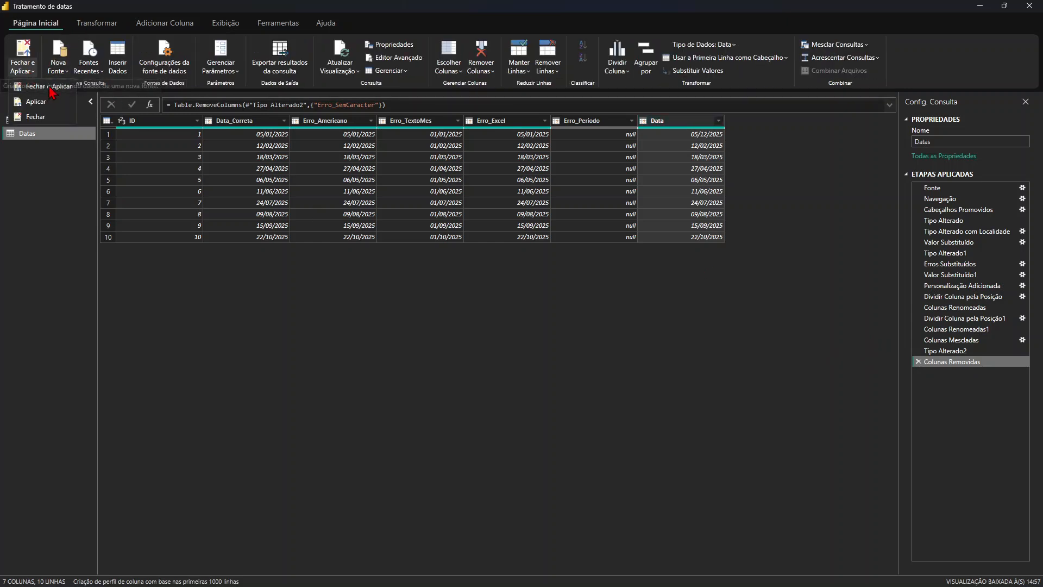
click(46, 87)
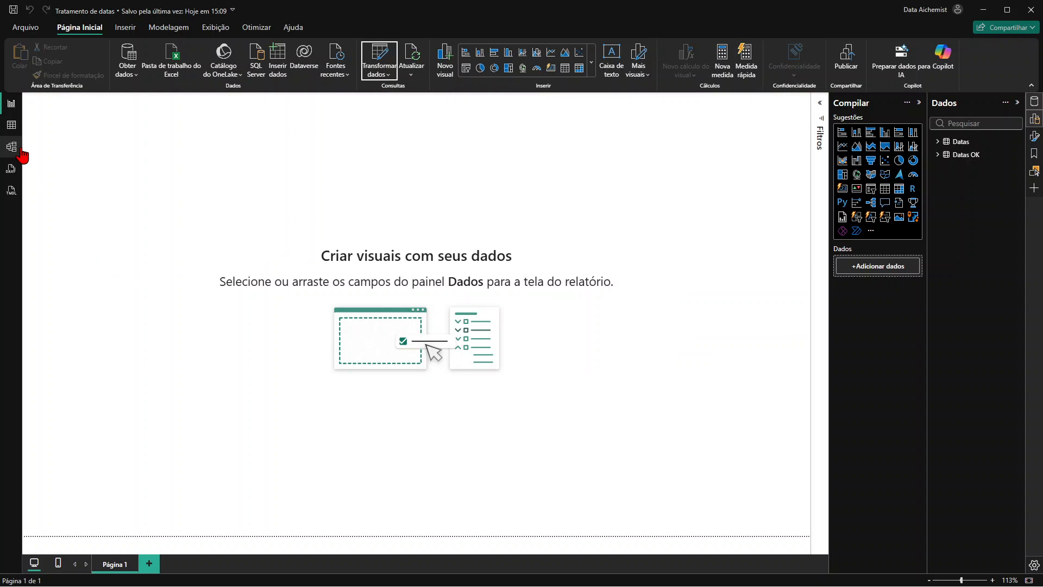
click(12, 132)
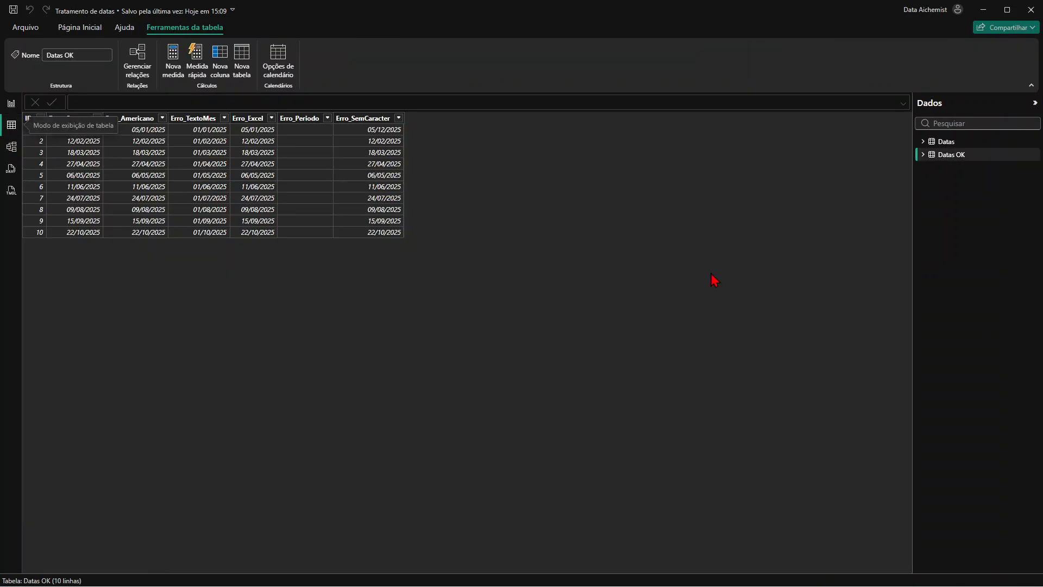
click(953, 143)
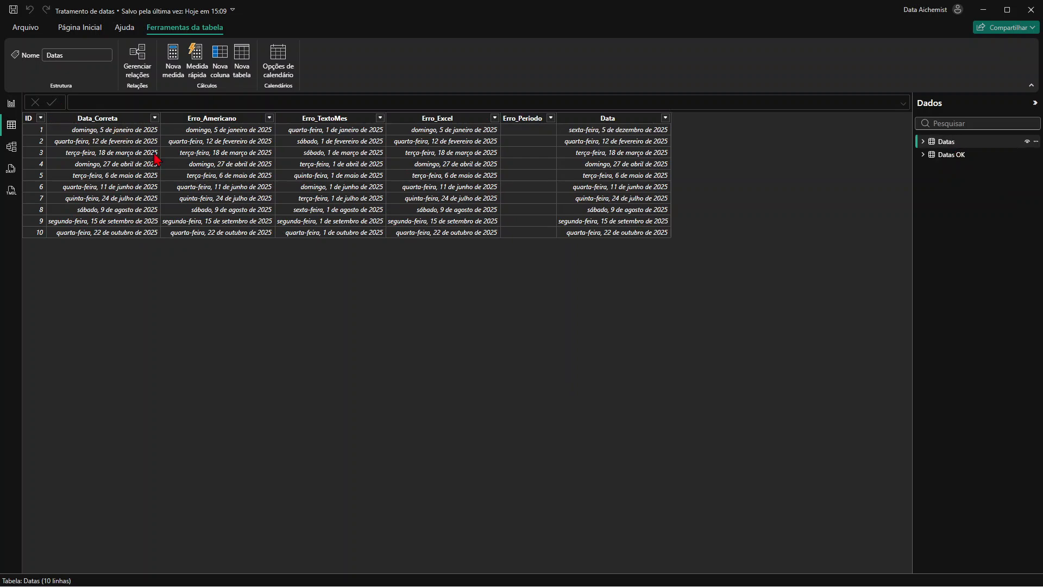
Step: Set the format of the Data_Correta and Erro_Americano columns to *14/03/2001 (Short Date)
click(115, 118)
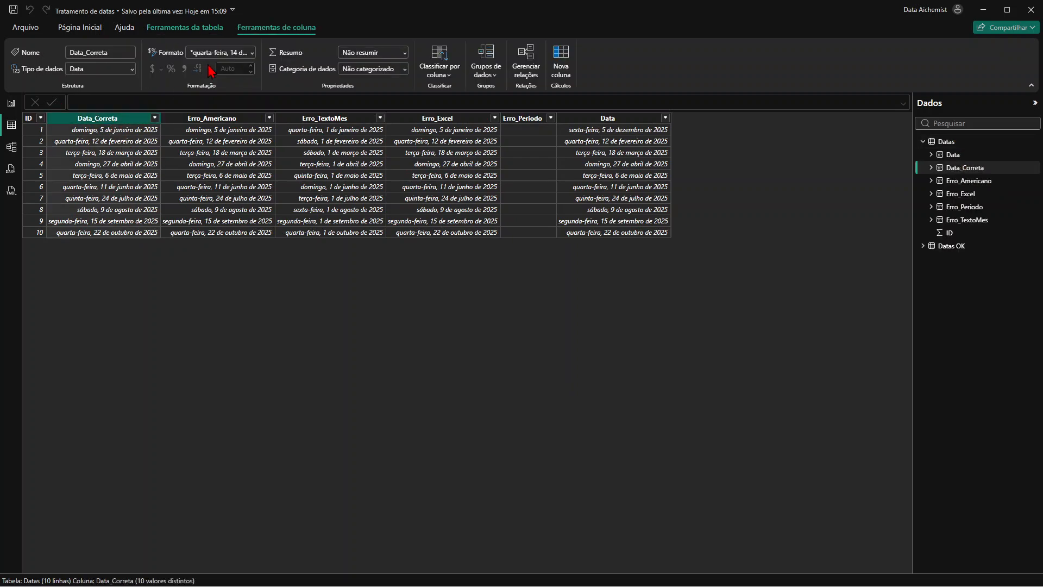
click(241, 50)
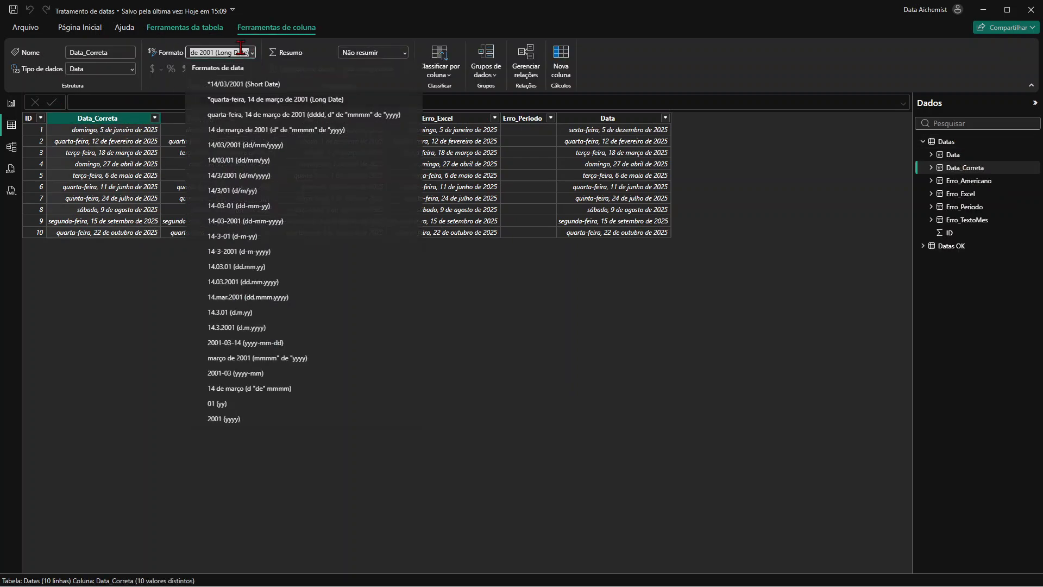
click(239, 84)
click(146, 118)
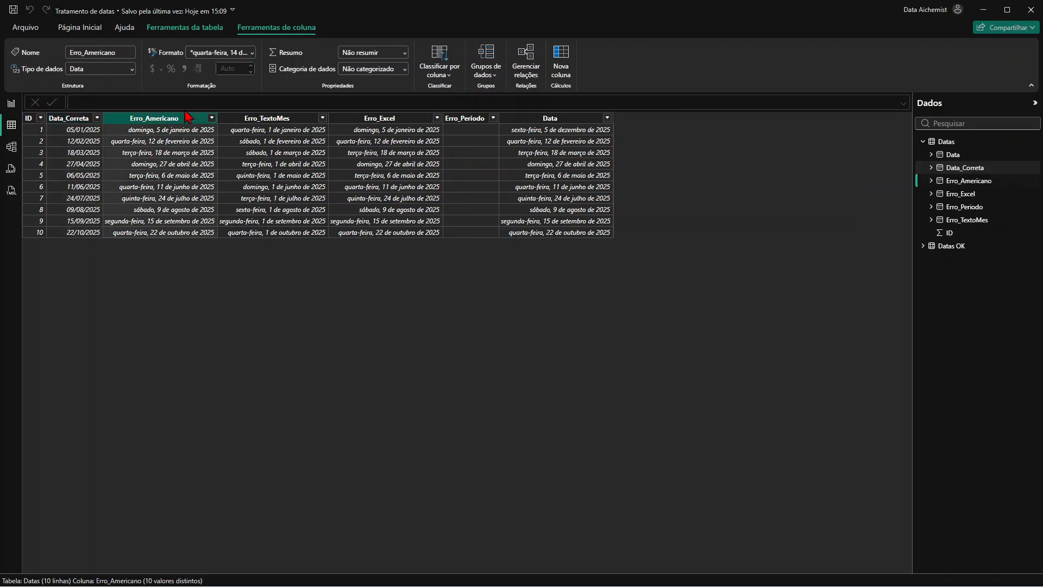
click(249, 51)
click(242, 100)
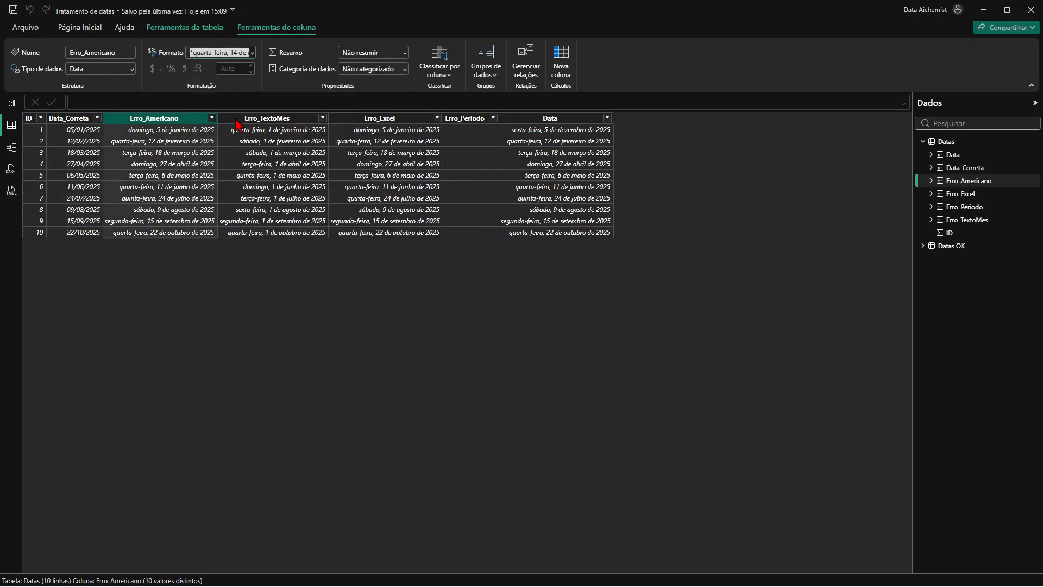
Step: Set the format of the Erro_TextoMes and Erro_Excel columns to *14/03/2001 (Short Date)
click(235, 118)
click(250, 52)
click(259, 83)
click(282, 118)
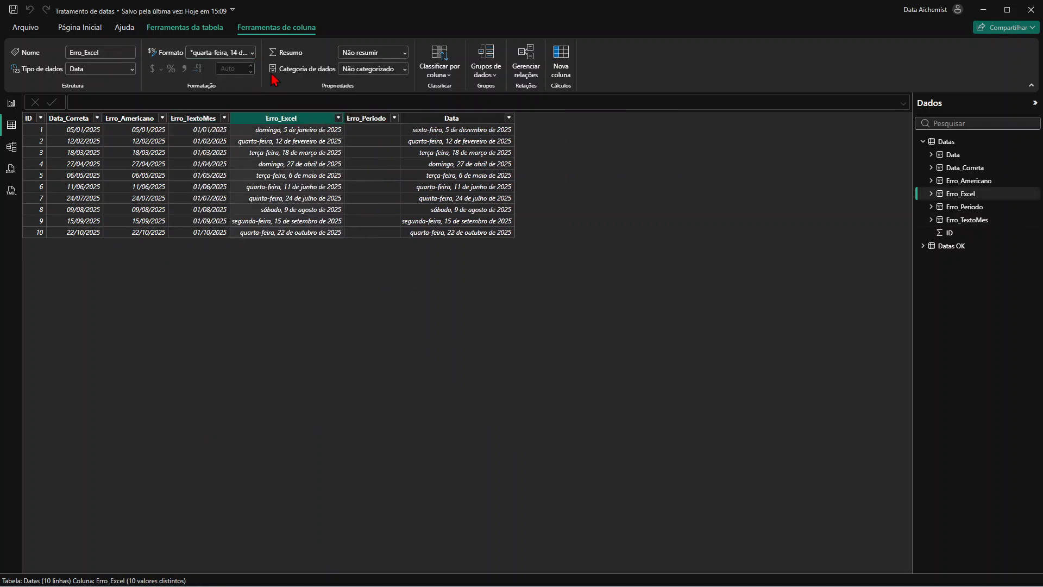
click(252, 54)
click(197, 84)
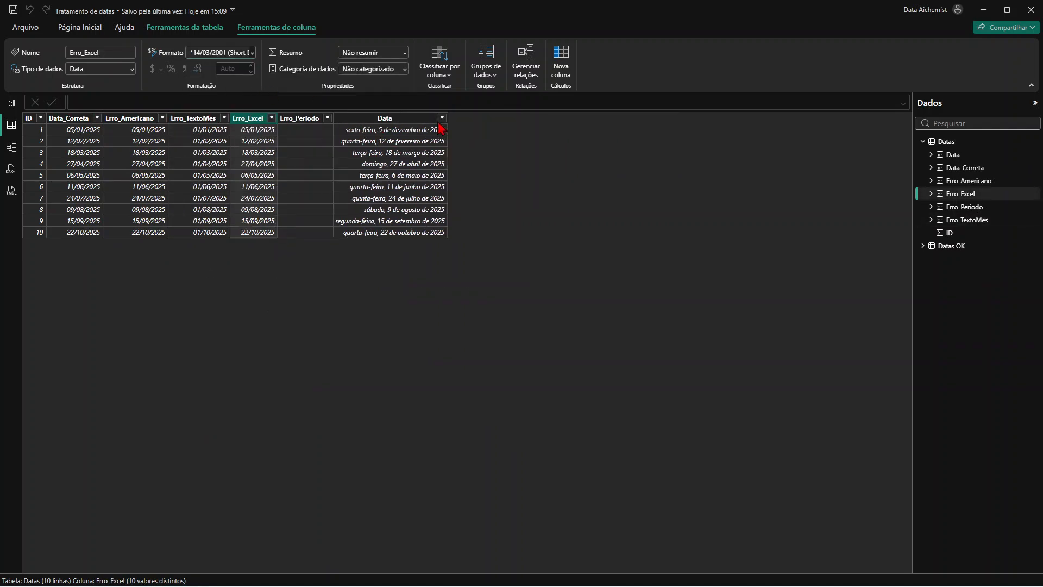
Step: Set the format of the merged Data column to *14/03/2001 (Short Date)
click(418, 119)
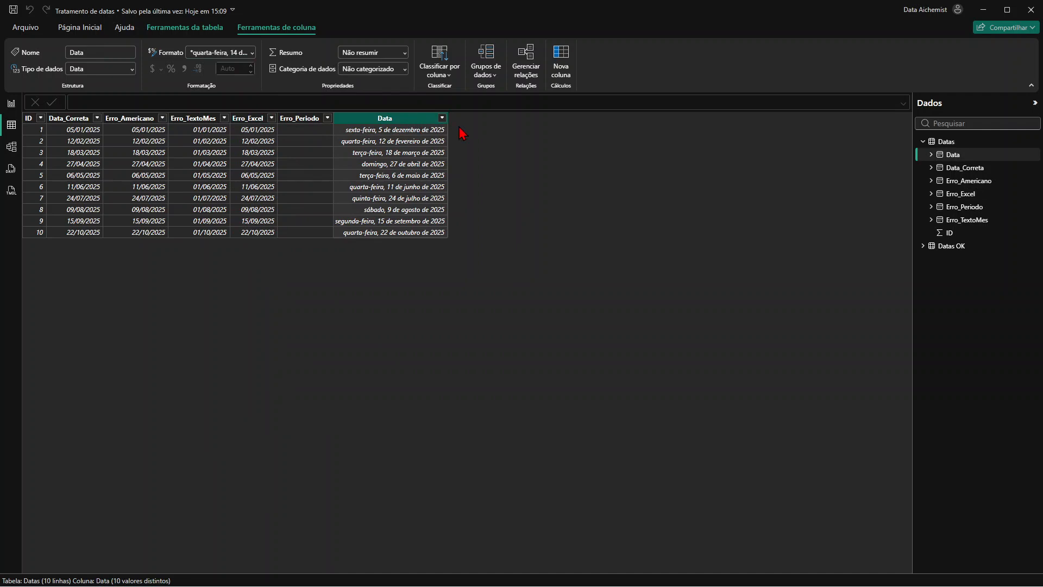
click(252, 59)
click(275, 84)
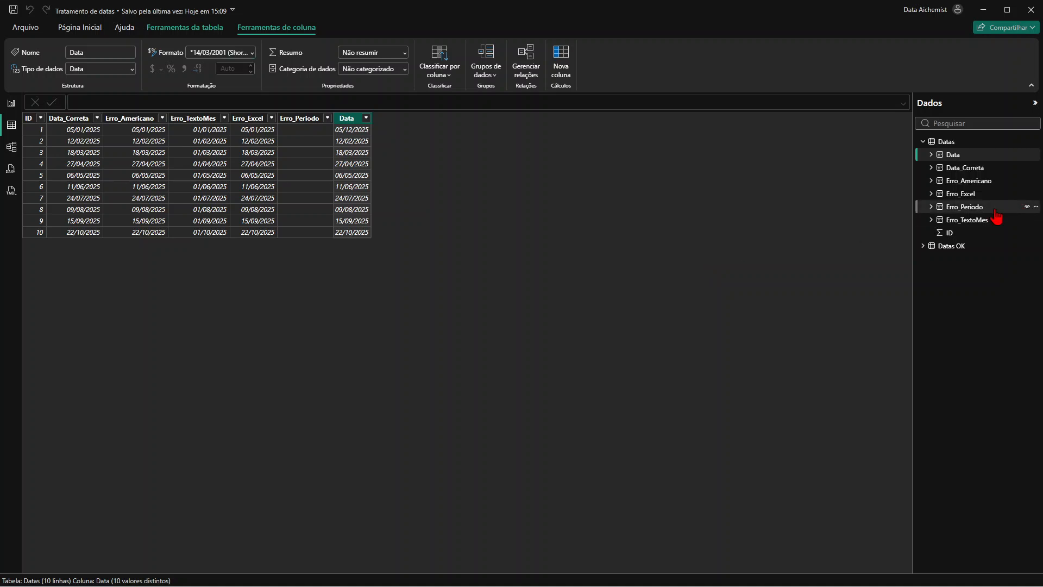
Step: Compare the columns and dates of the Datas table with those of the Datas OK table
click(954, 141)
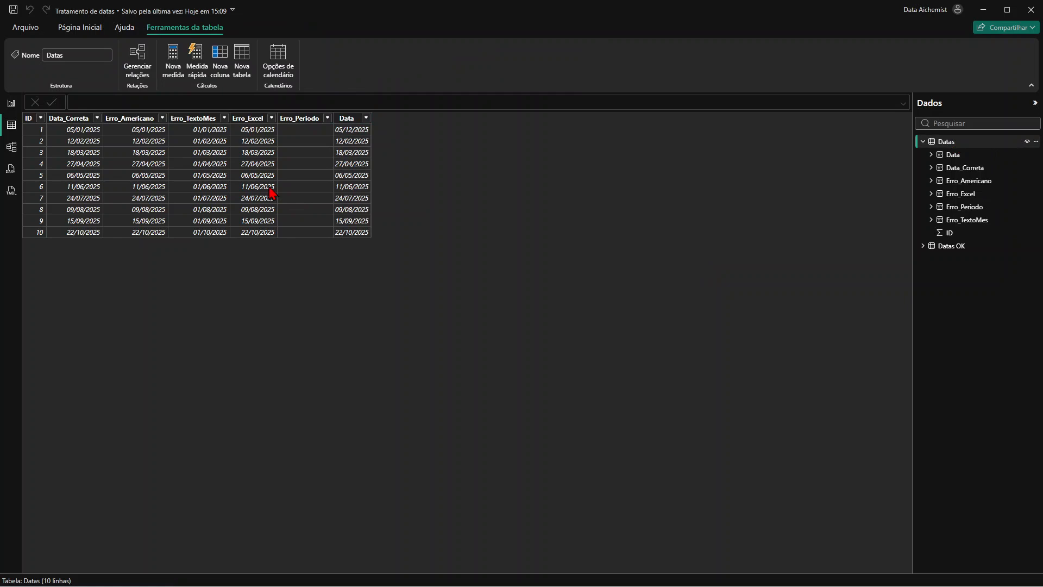
click(956, 249)
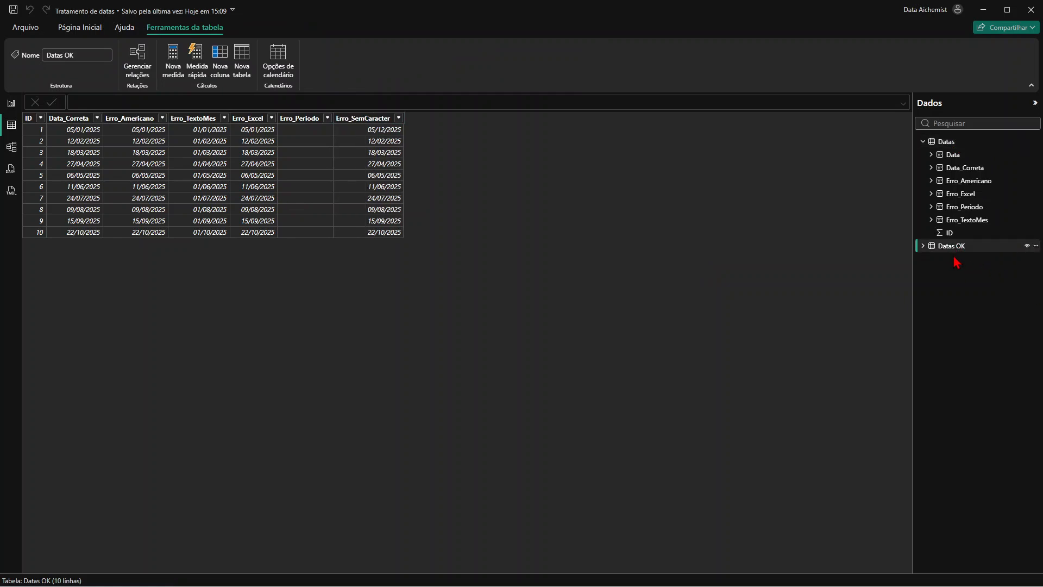
click(945, 142)
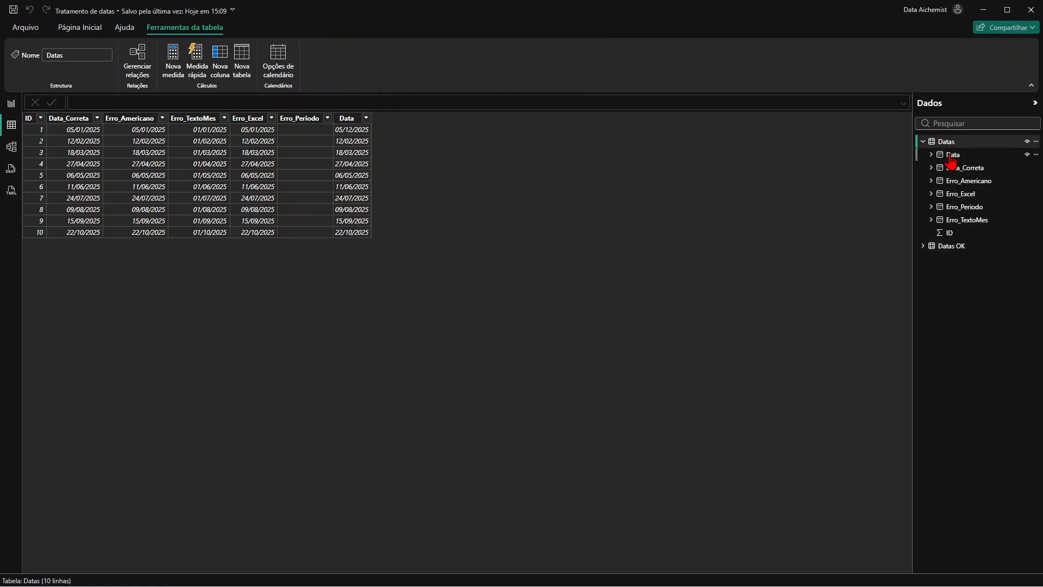
click(968, 250)
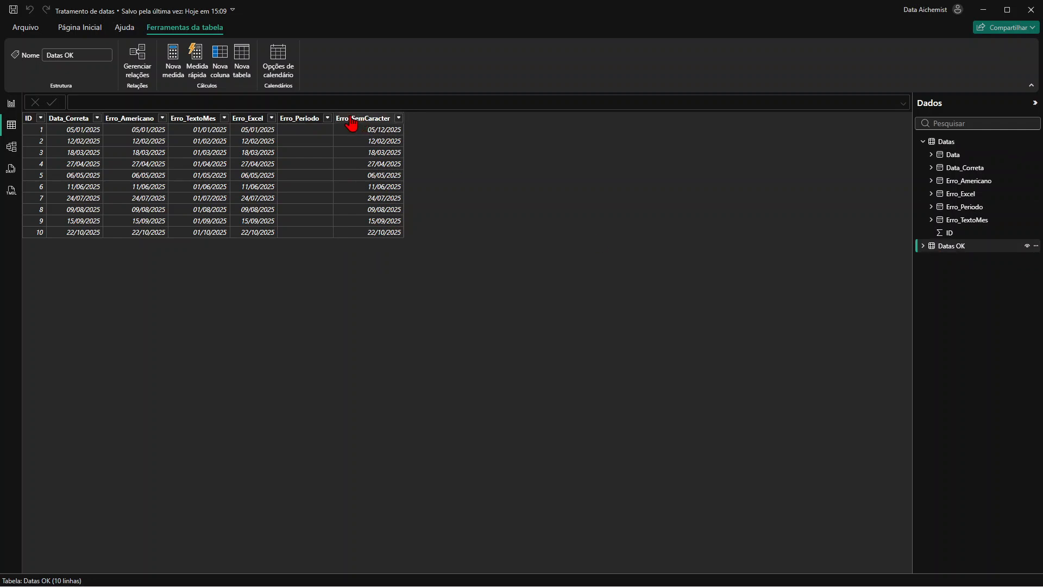
click(923, 141)
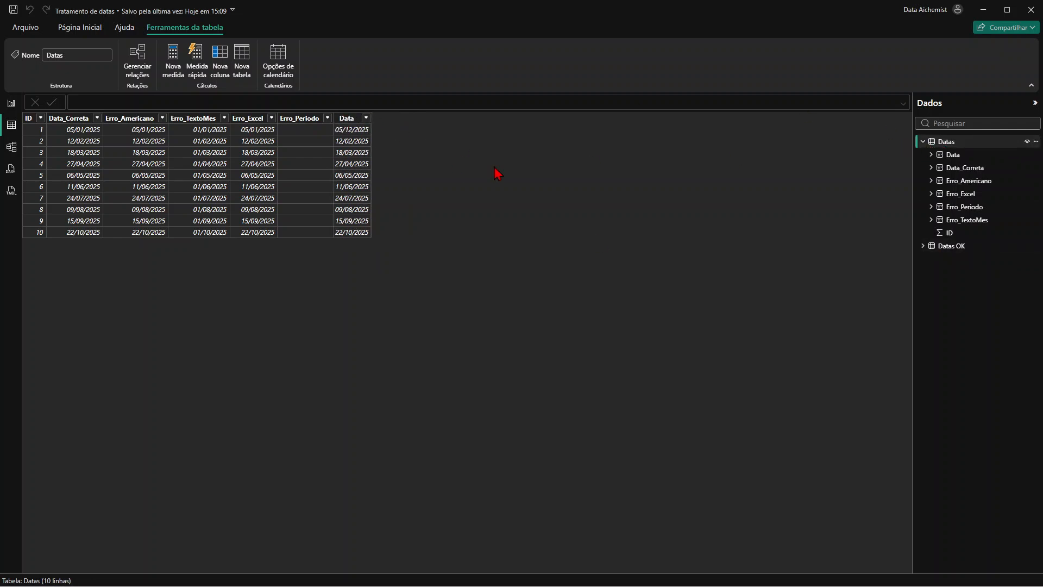